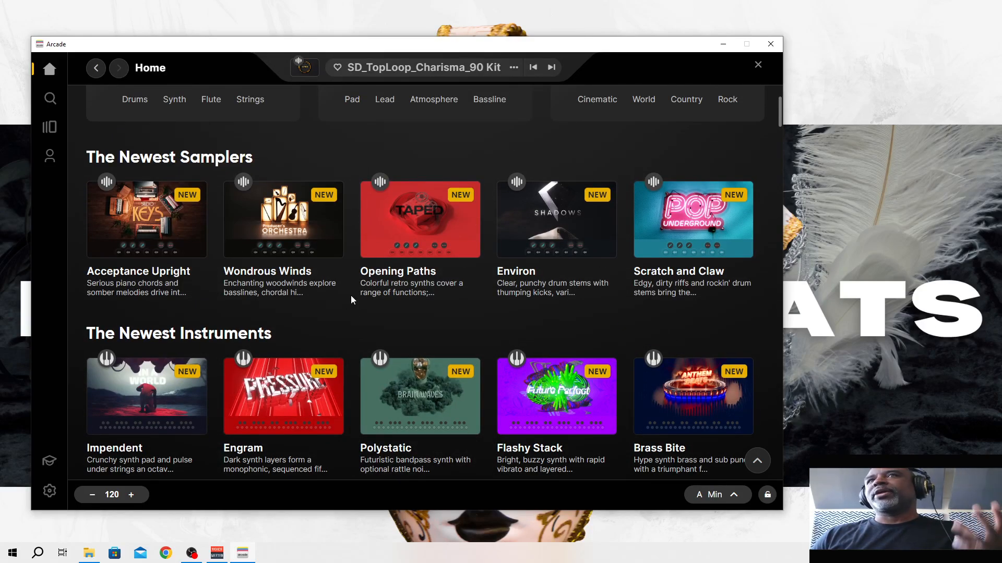
- Browse the library of Lines and open the page of the Drip line
scroll(105, 151, "up", 3)
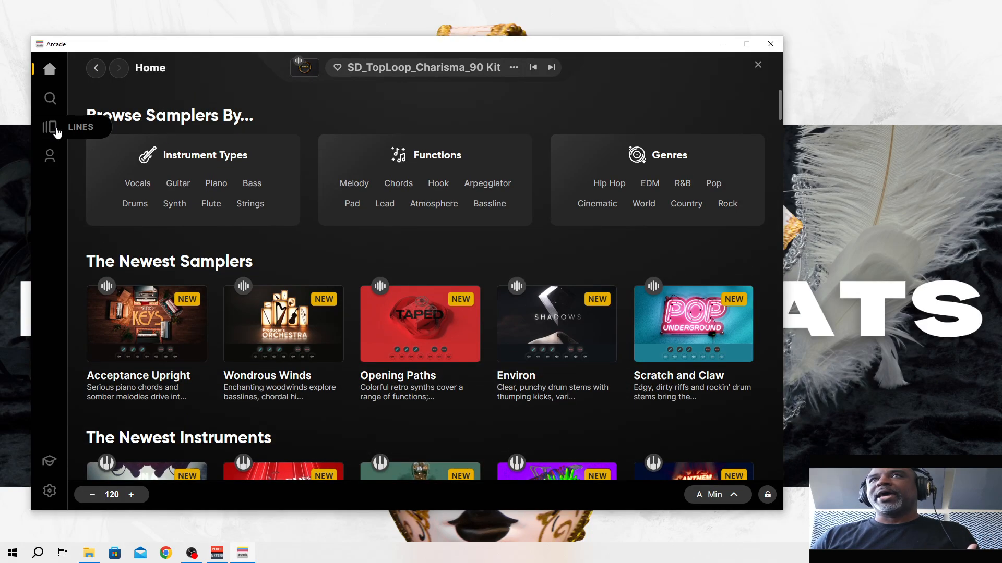
left_click(50, 127)
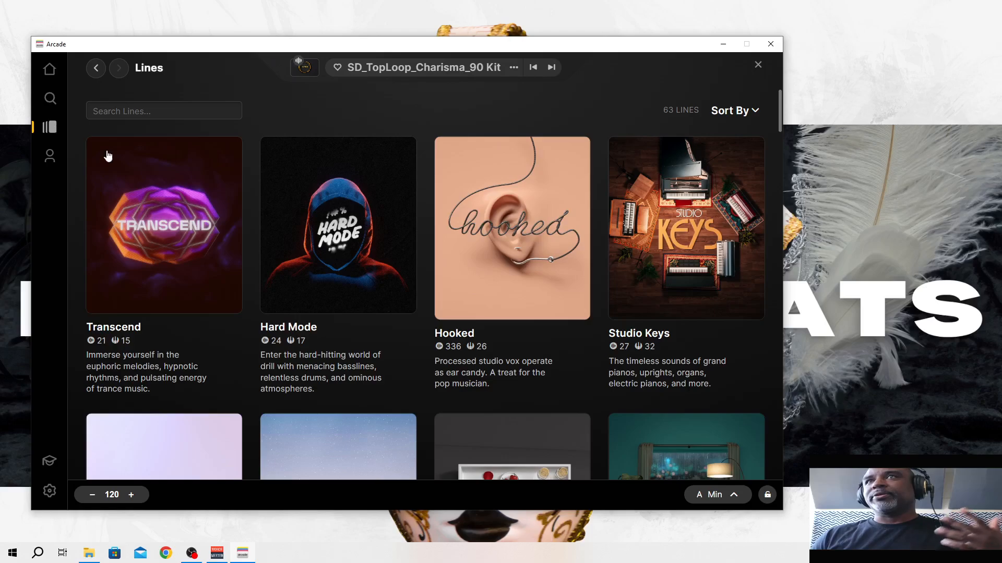
scroll(251, 166, "down", 3)
scroll(250, 168, "down", 5)
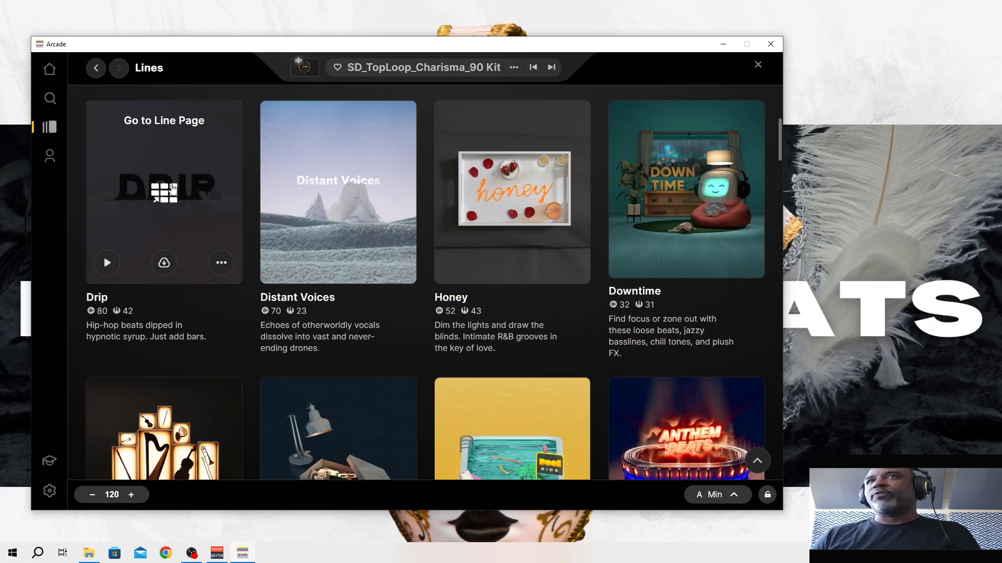
left_click(173, 186)
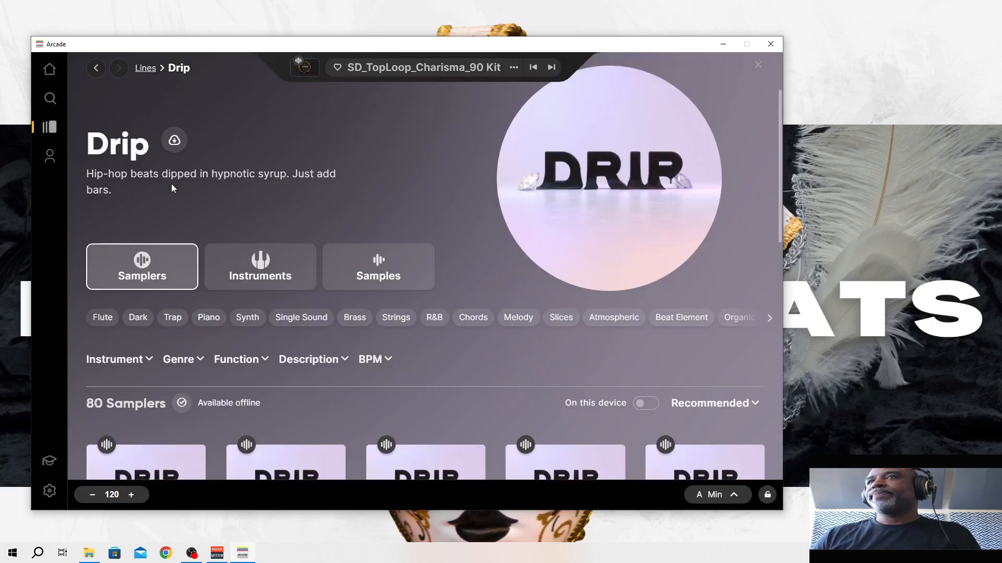
- Load the Chance of Rain sampler from the Drip line and try its Ambience and Drop sliders
scroll(171, 184, "down", 1)
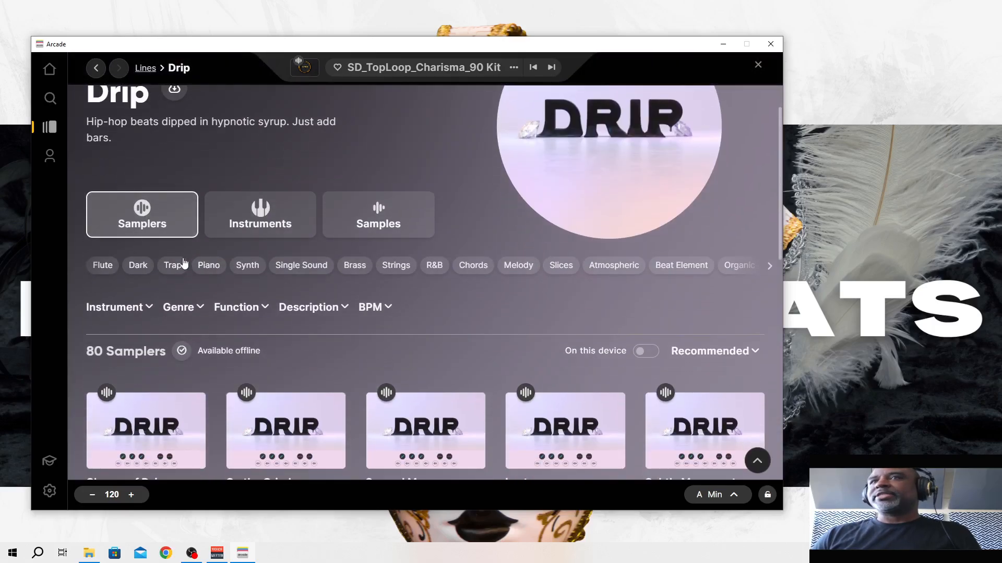
scroll(180, 263, "down", 4)
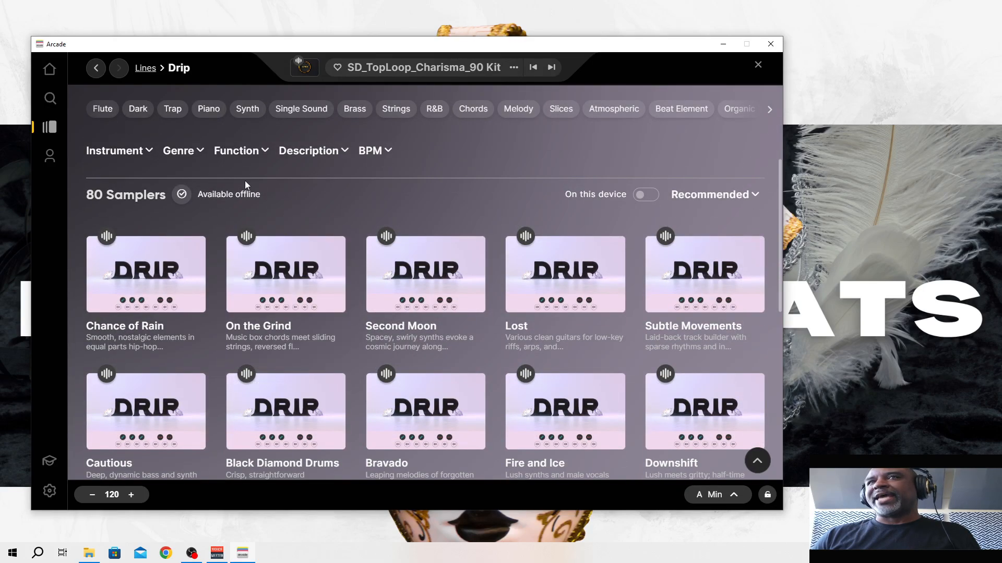
left_click(145, 279)
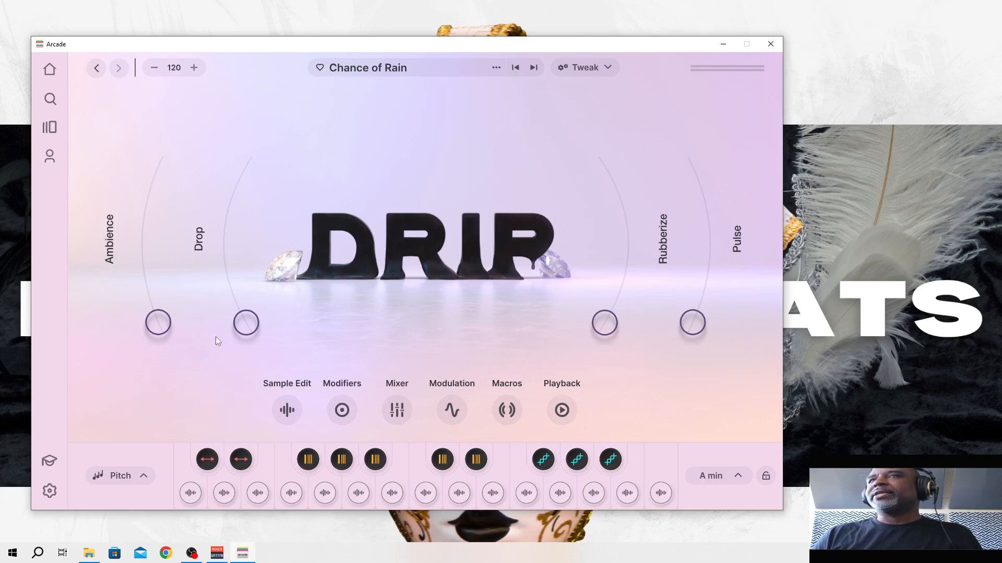
mouse_move(152, 322)
left_mouse_down()
mouse_move(146, 213)
mouse_move(148, 327)
left_mouse_up()
left_click_drag(253, 324, 228, 359)
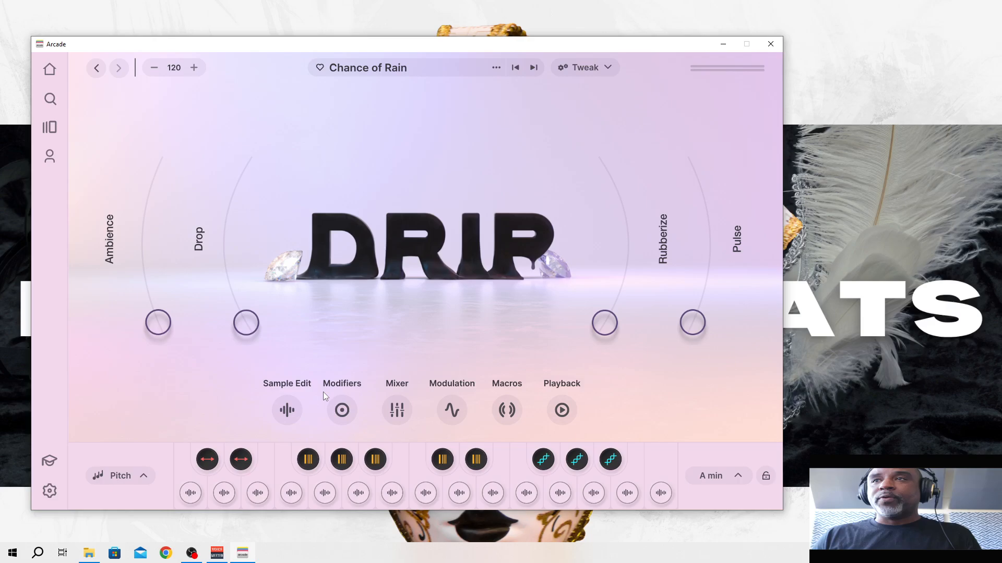
- Examine the Sample Edit settings of Chance of Rain, including the available playback speed options
left_click(293, 419)
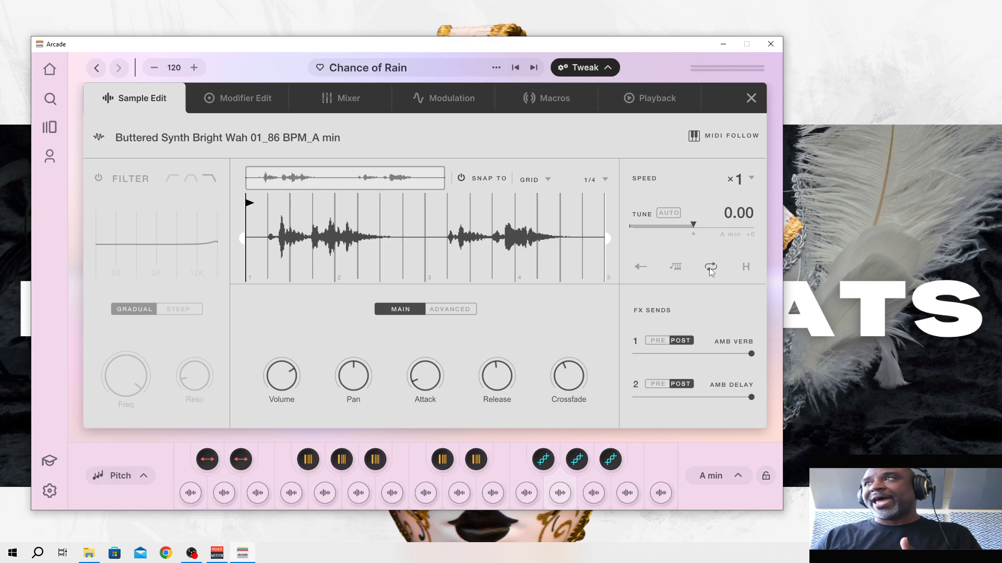
left_click(752, 179)
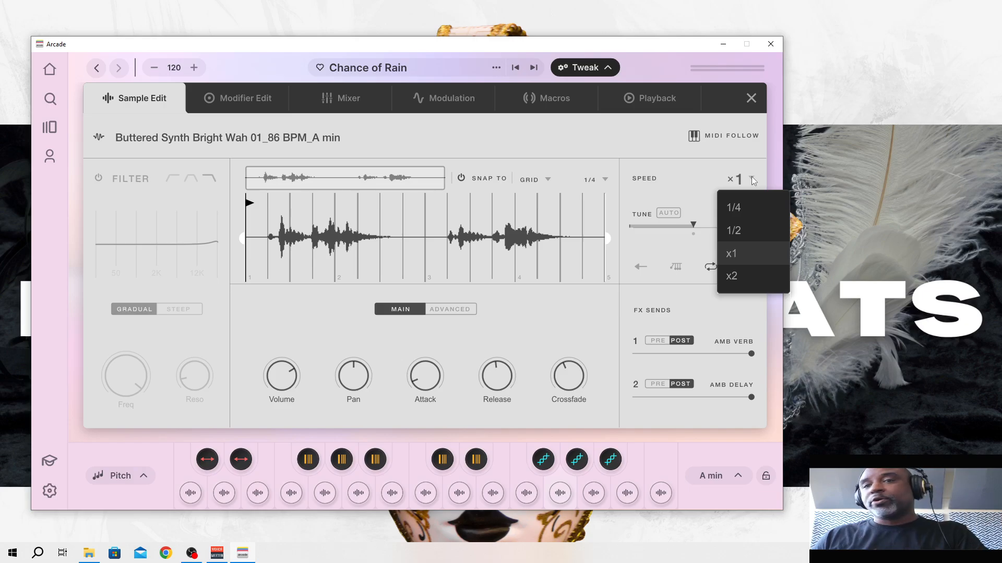
left_click(752, 180)
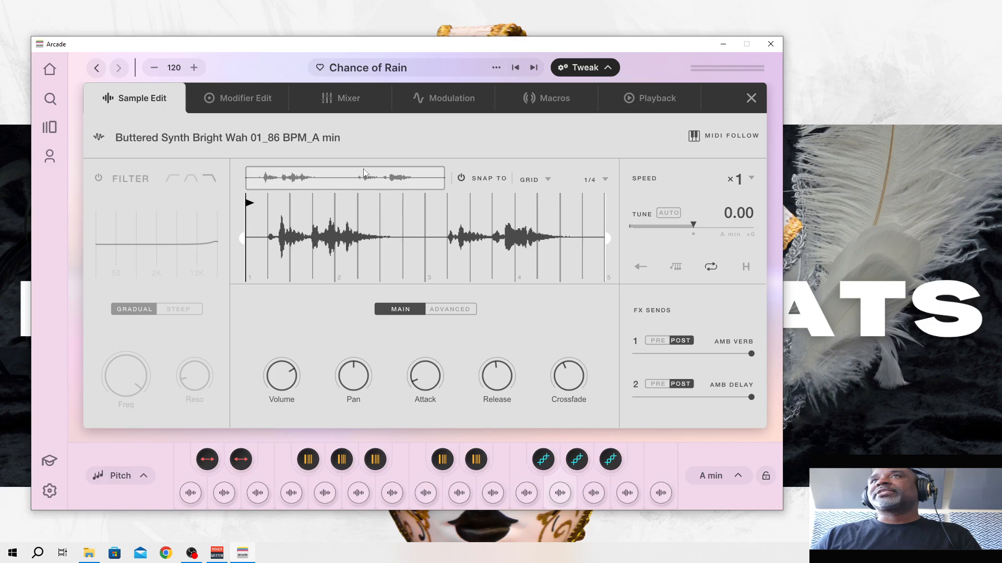
- Inspect the Resequence modifier's markers and step settings in the modifier editor
left_click(227, 103)
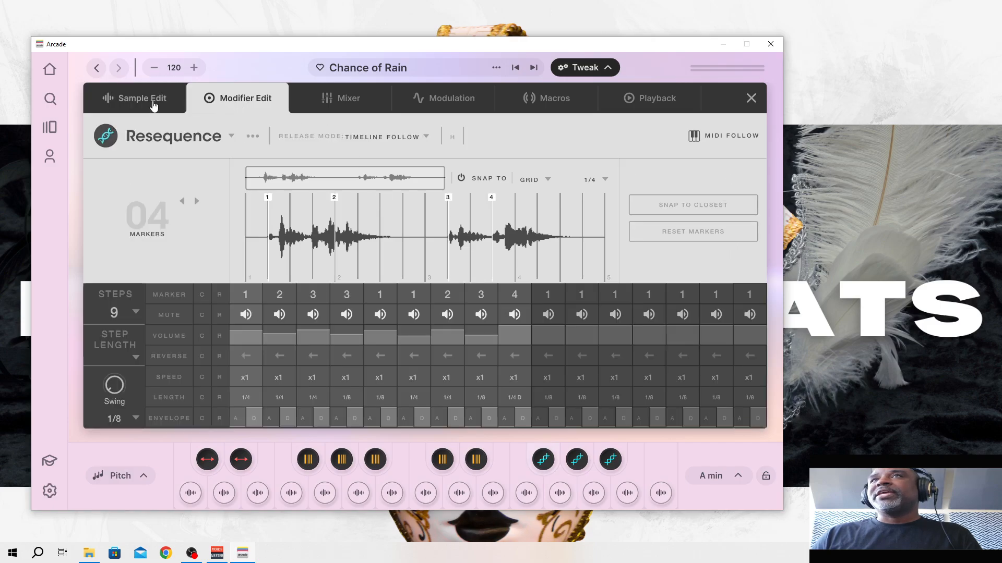
left_click(750, 99)
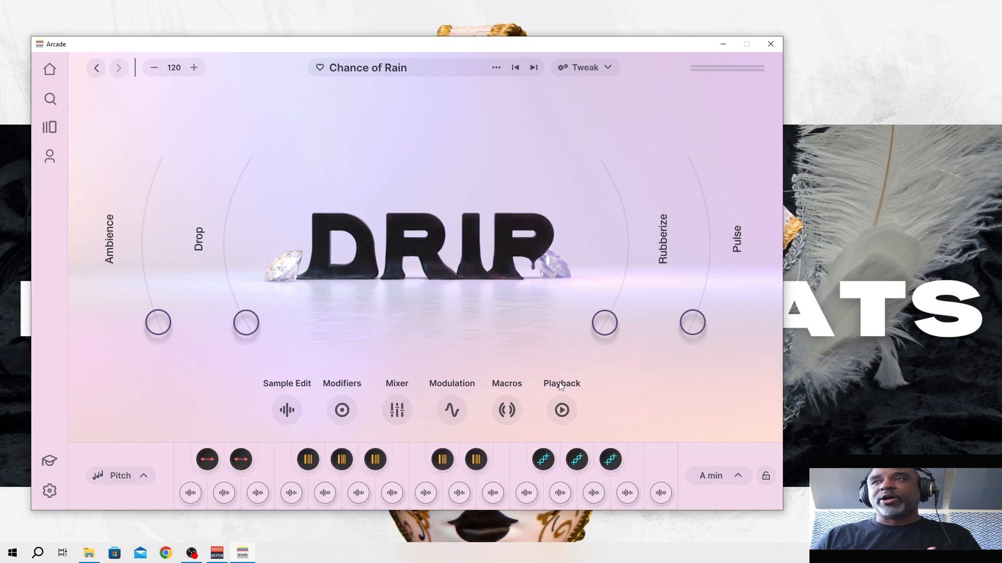
left_click(342, 410)
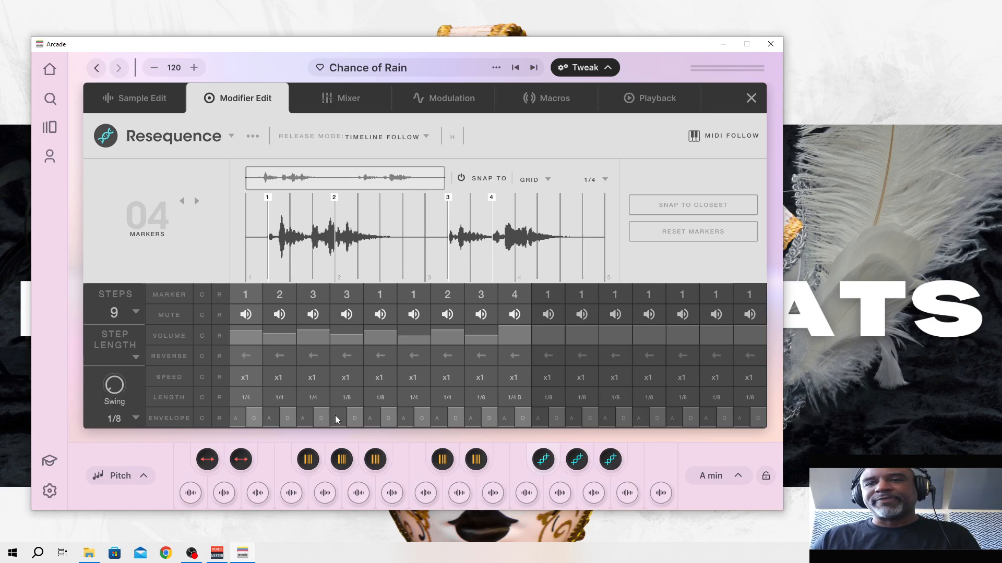
- Review the mixer's sends and master effects, including the Equalizer on send 1 and its alternative effects
left_click(333, 107)
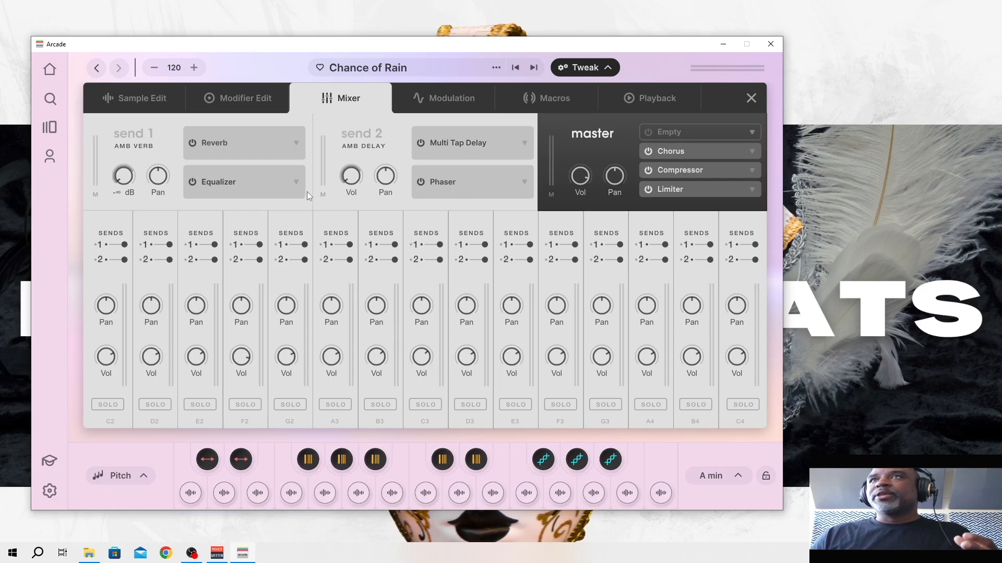
left_click(280, 176)
left_click(297, 182)
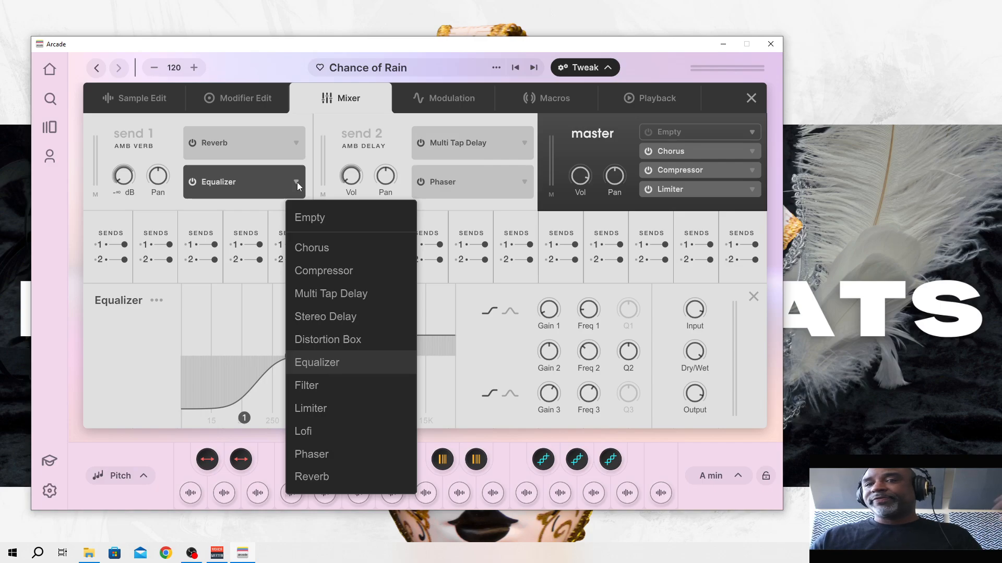
left_click(296, 183)
left_click(297, 183)
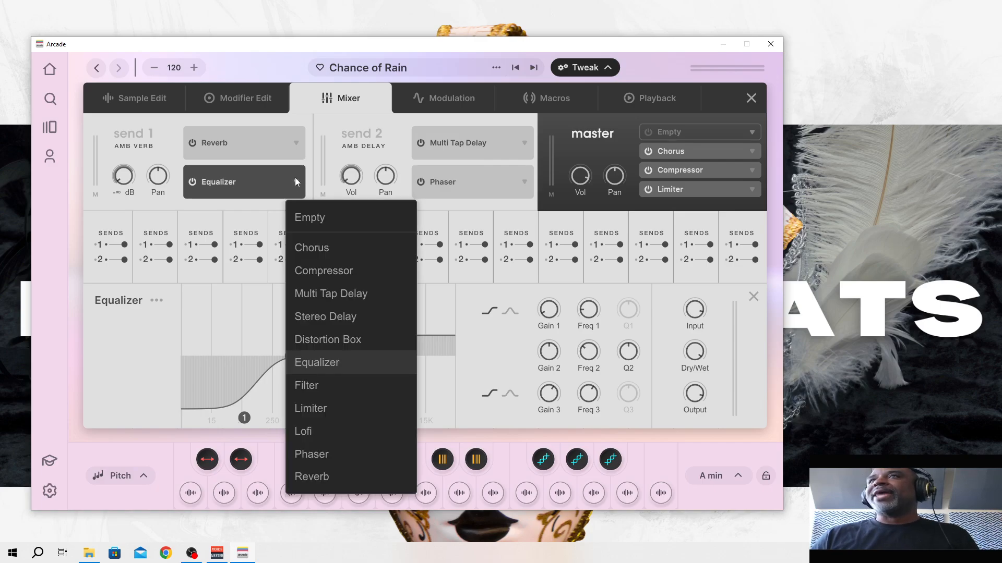
left_click(320, 133)
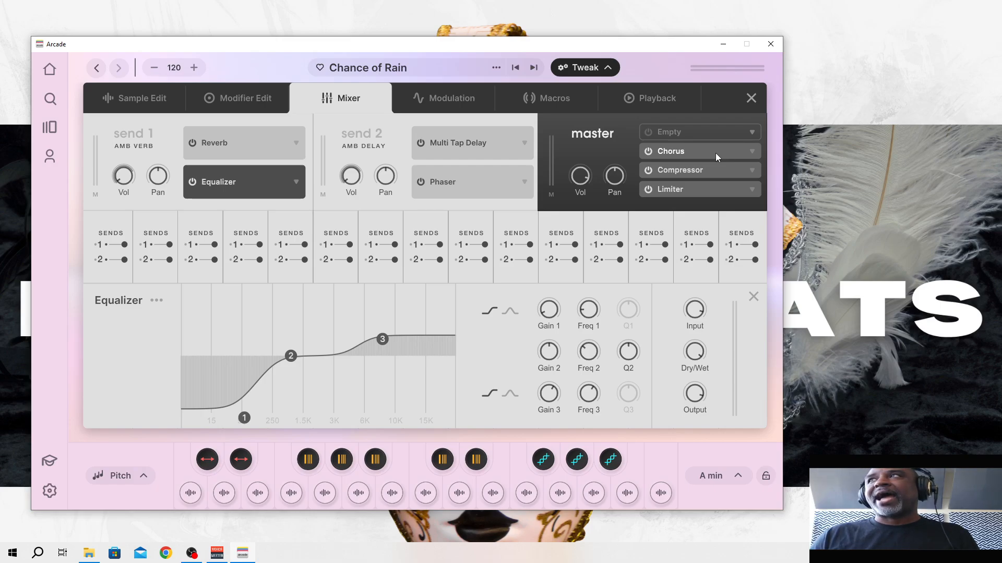
left_click(751, 99)
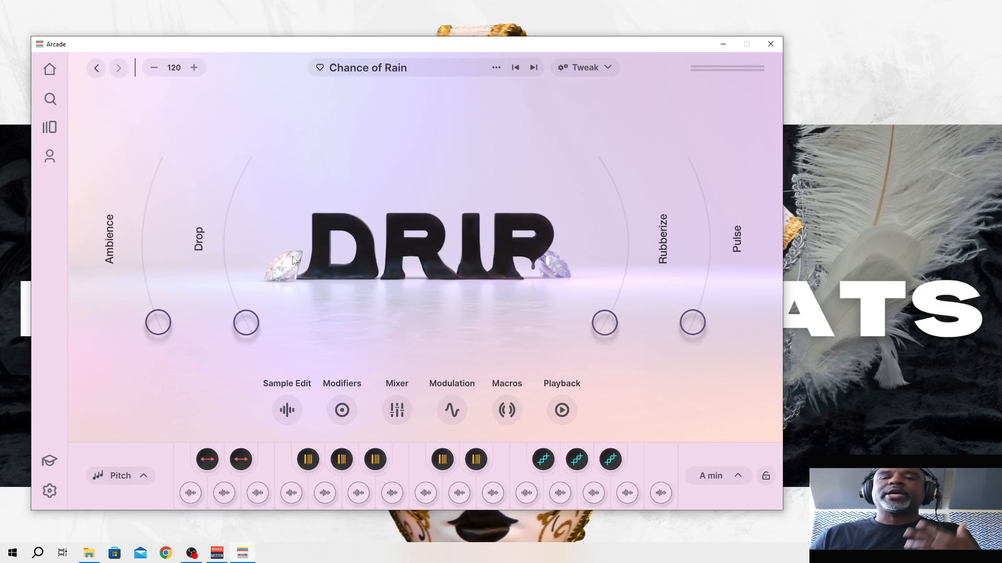
- Revisit the Lines library, then look through the downloaded samplers in the personal collection
left_click(52, 128)
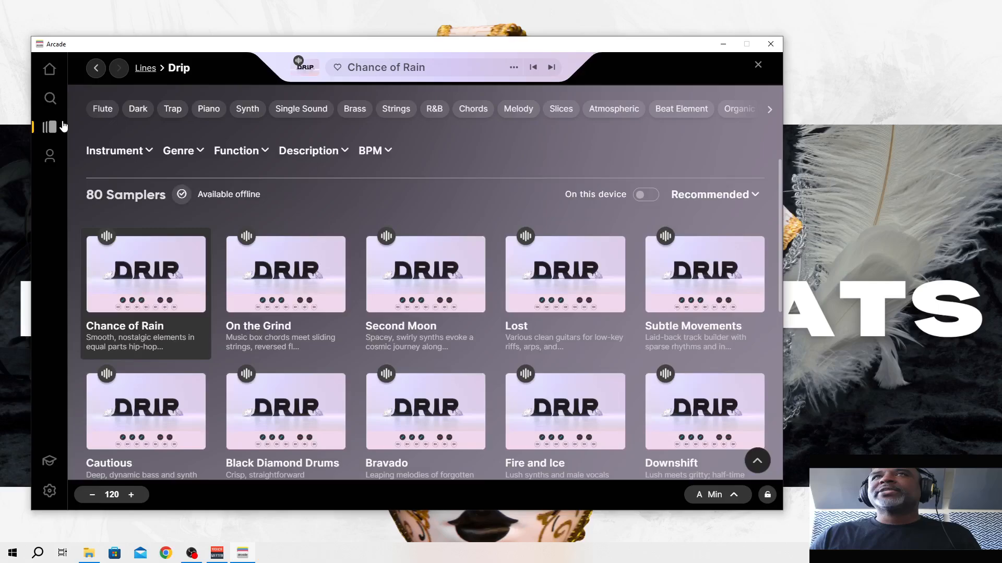
left_click(146, 71)
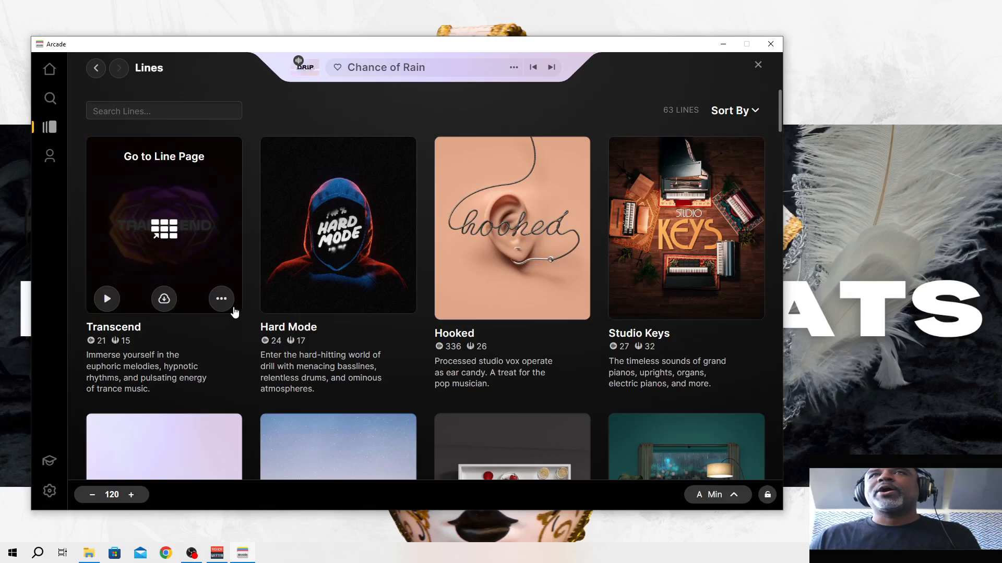
left_click(50, 156)
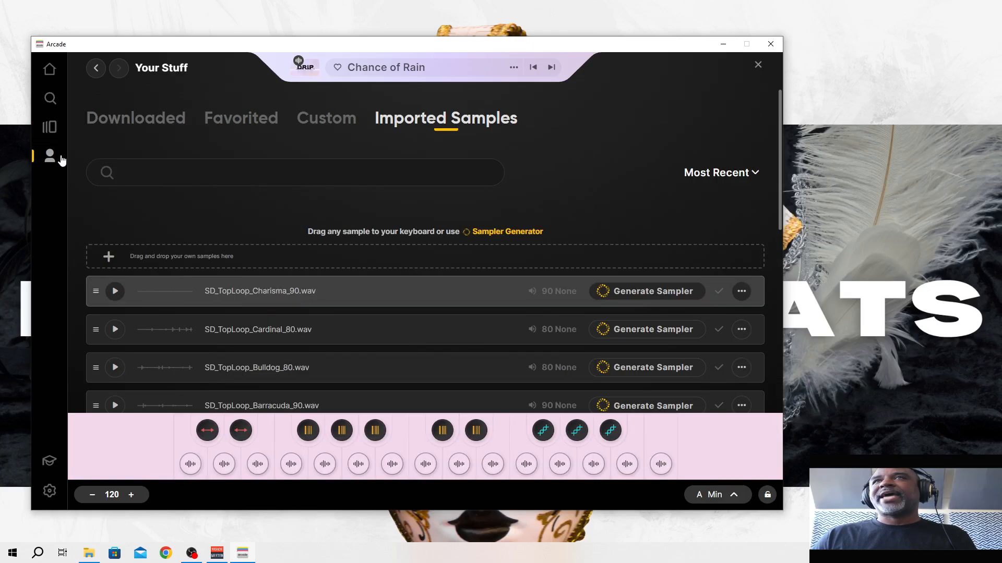
left_click(125, 133)
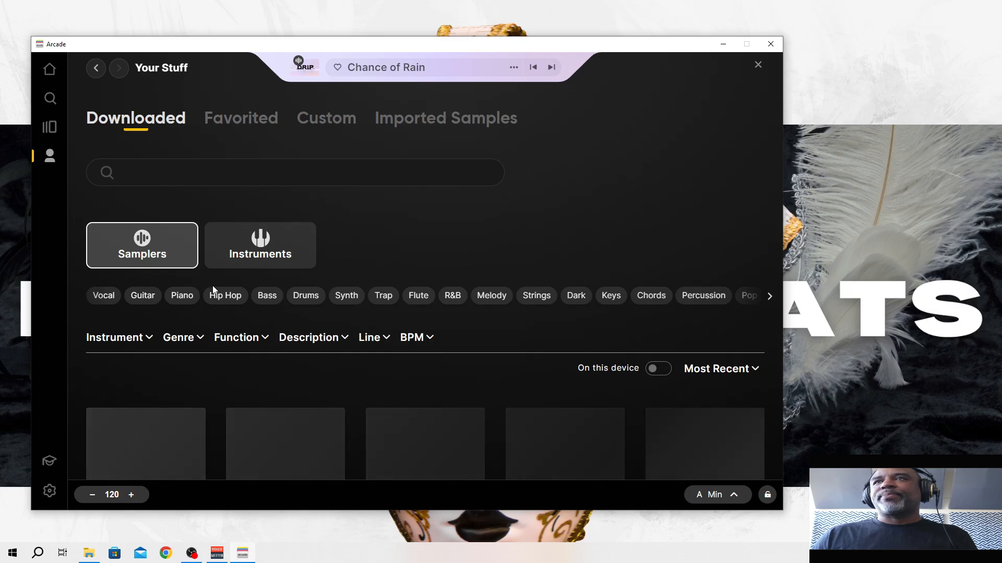
scroll(231, 316, "down", 1)
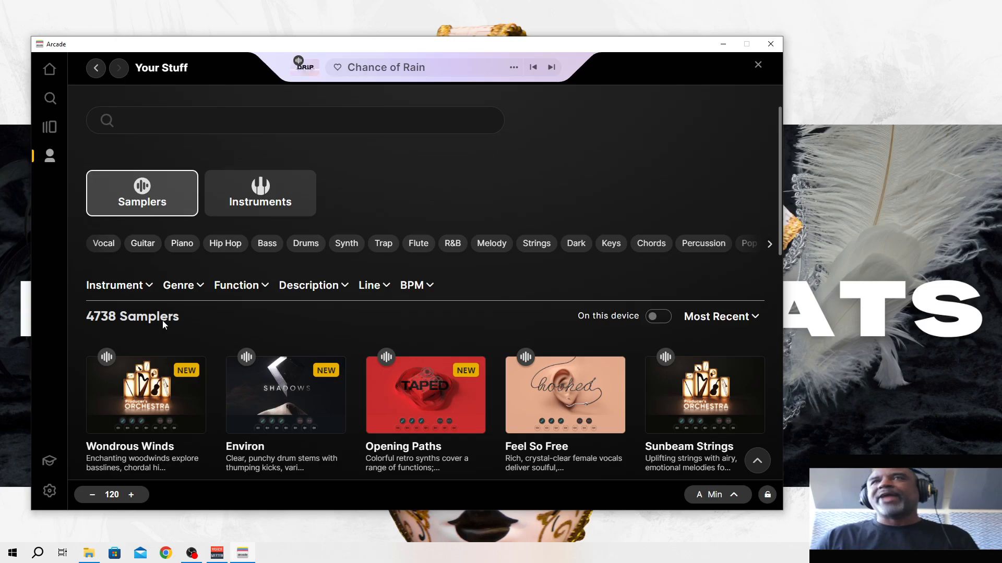
scroll(190, 290, "up", 1)
- Check the favorited samplers and browse the custom kits in the personal collection
left_click(219, 132)
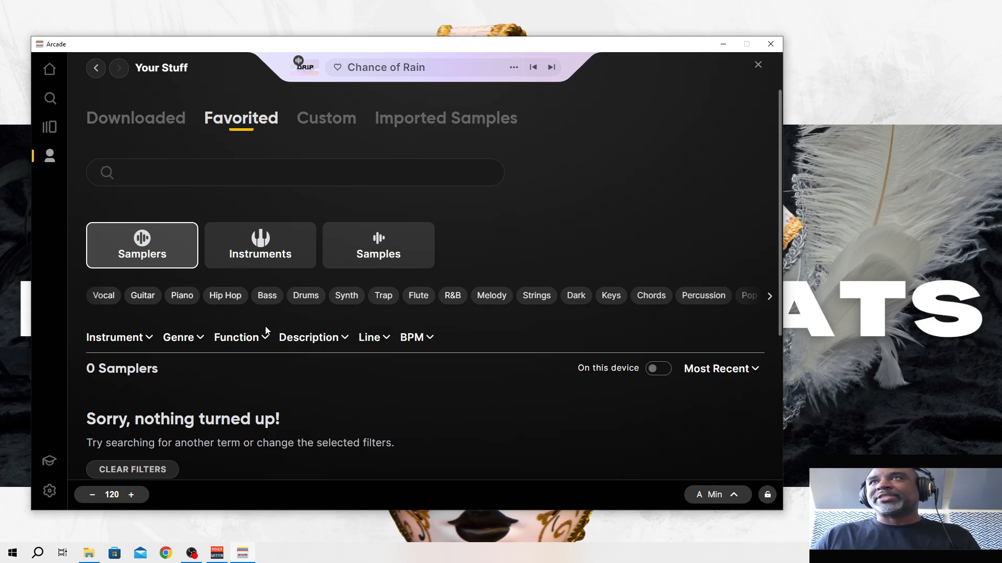
left_click(325, 130)
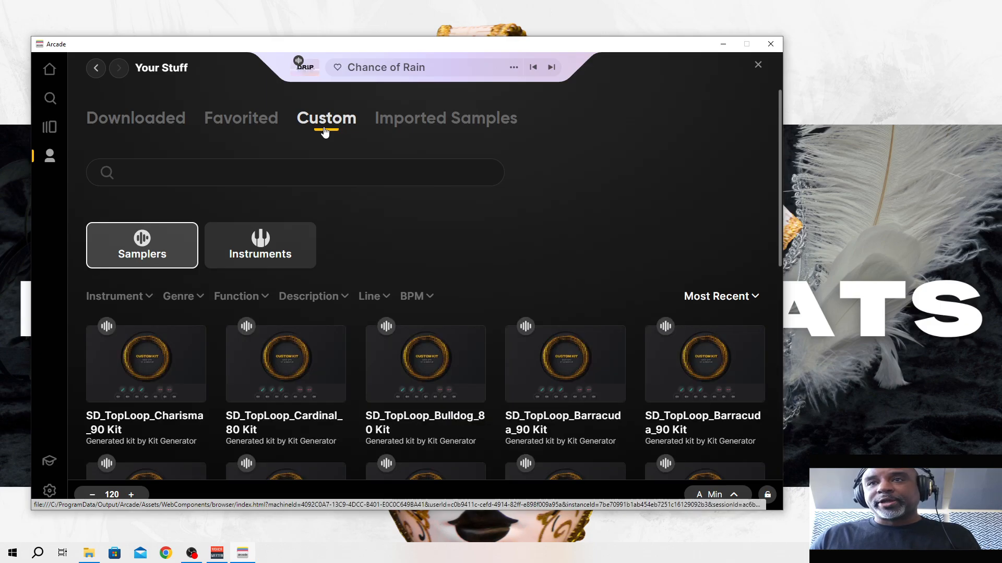
scroll(313, 307, "down", 8)
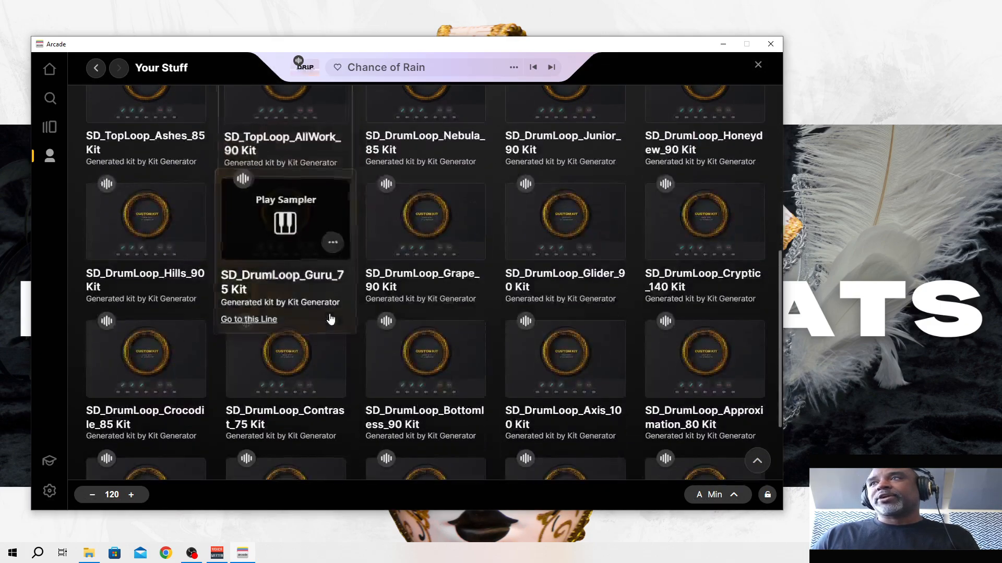
scroll(330, 319, "down", 5)
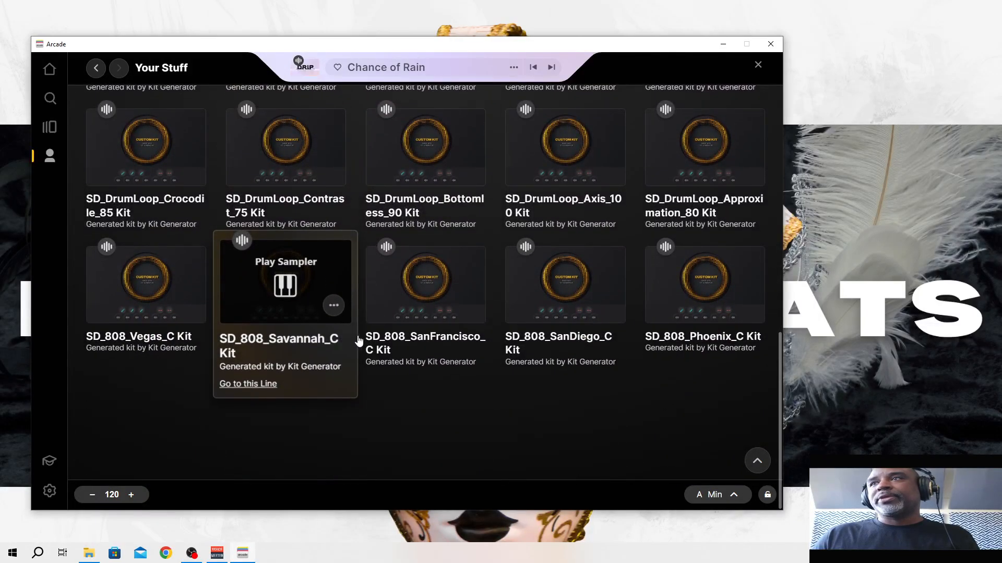
scroll(360, 329, "down", 3)
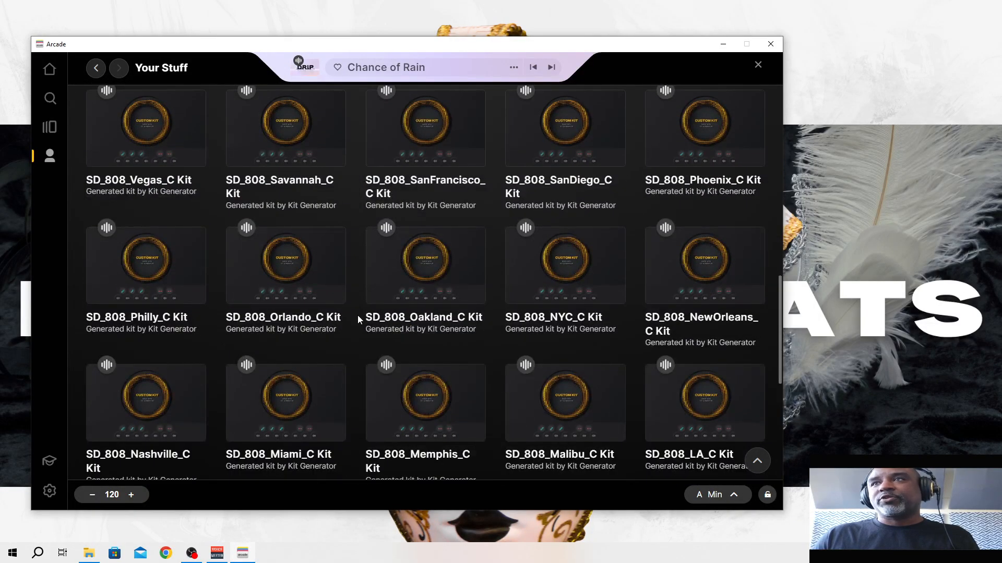
scroll(356, 315, "up", 8)
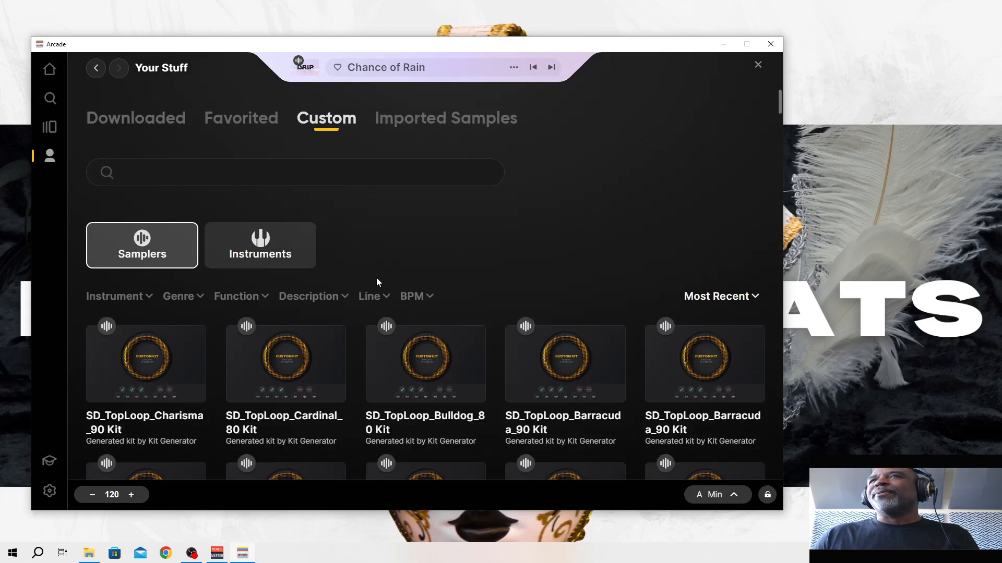
- Import SD_TopLoop_Clicker_85 from File Explorer's Top Loops folder into Arcade's imported samples
left_click(426, 125)
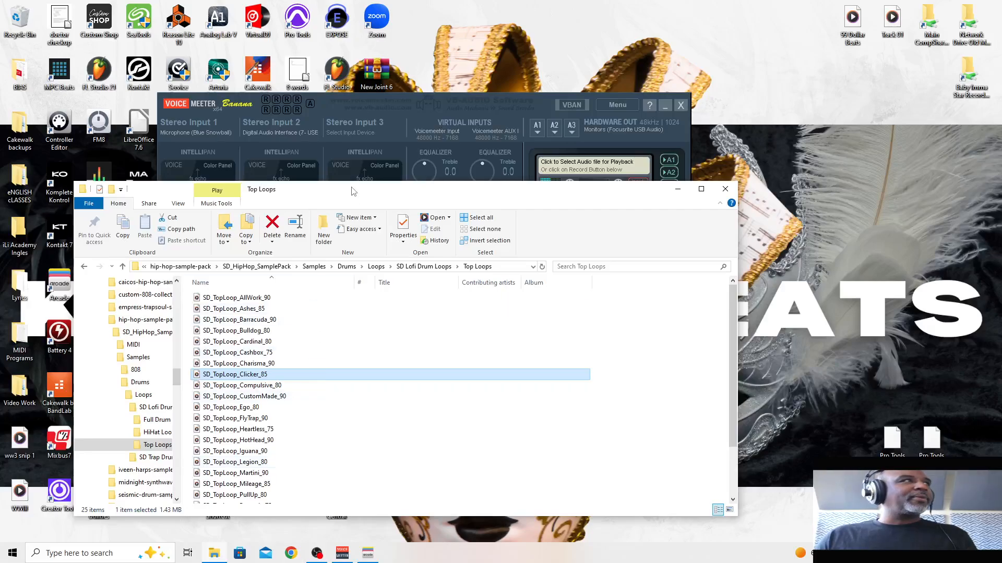
left_click_drag(352, 192, 482, 173)
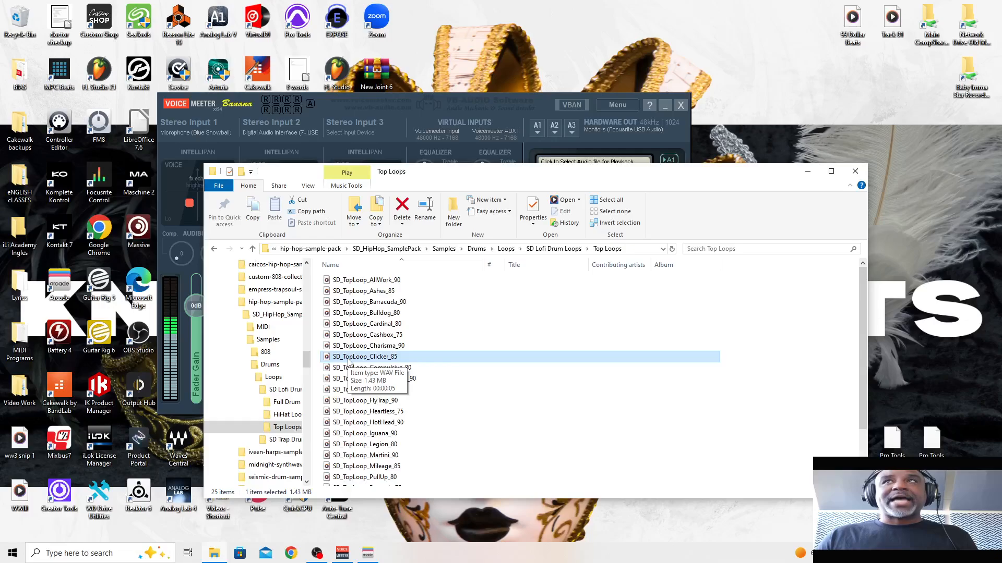
left_click_drag(349, 362, 1000, 336)
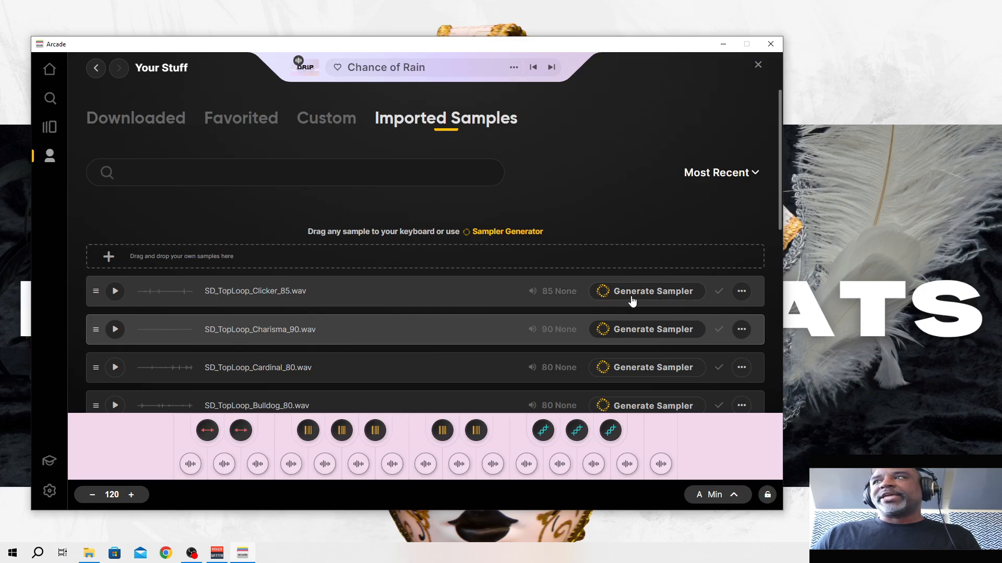
- Generate a sampler from SD_TopLoop_Clicker_85.wav and apply the Modern Lift FX preset
left_click(658, 293)
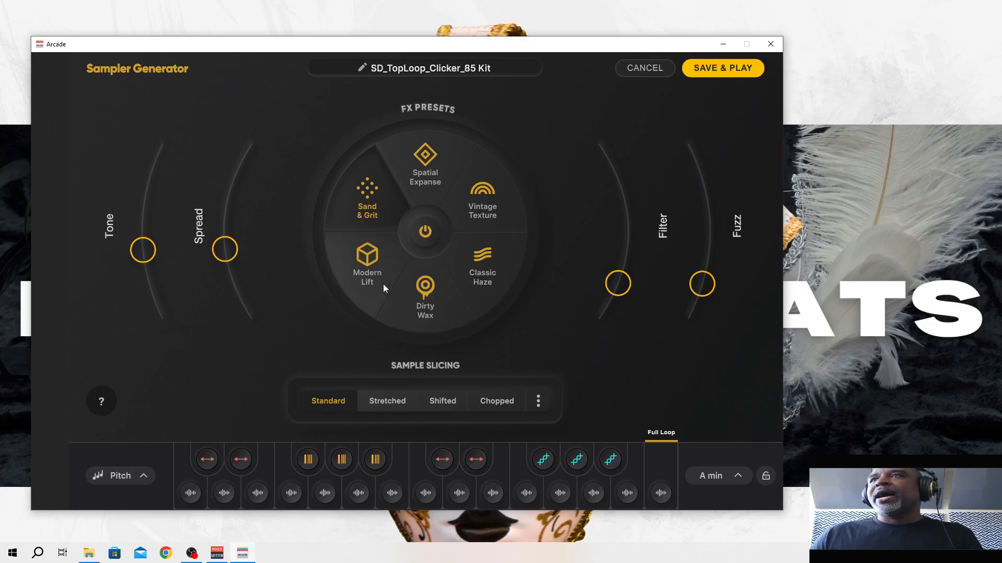
left_click(368, 278)
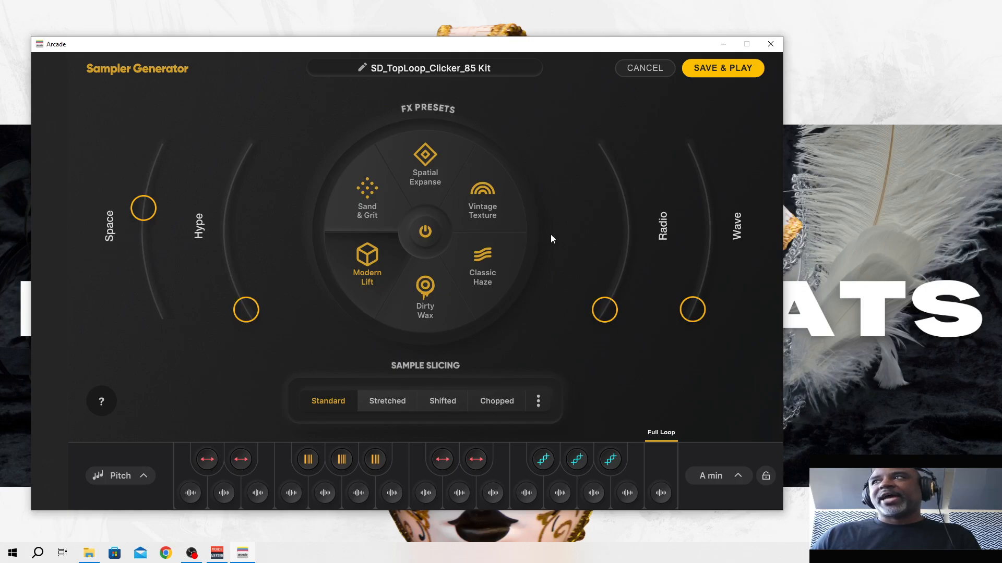
- Apply the Vintage Texture FX preset, compare the sample slicing modes, settle on Standard, and audition the first slice before saving the kit
left_click(480, 215)
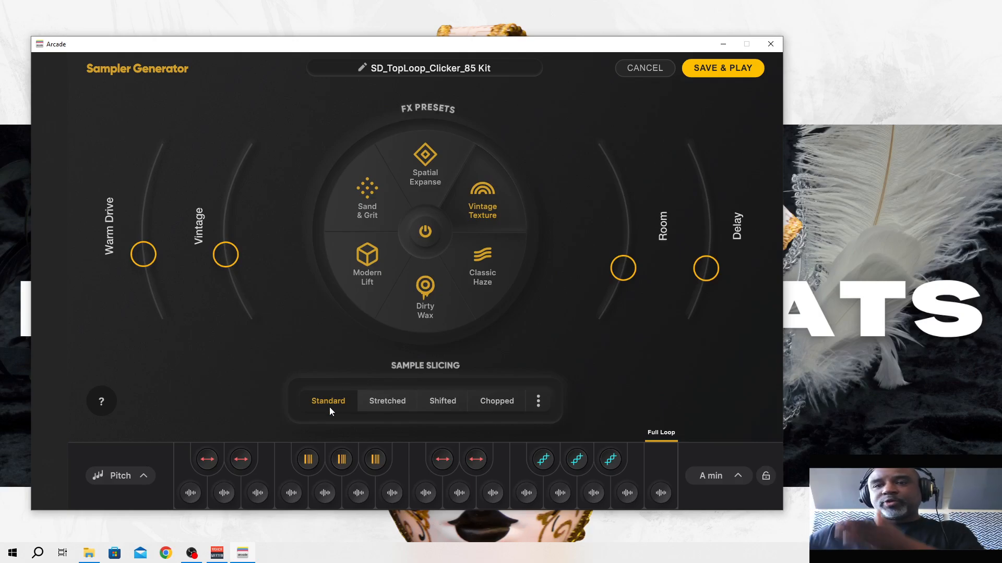
left_click(385, 400)
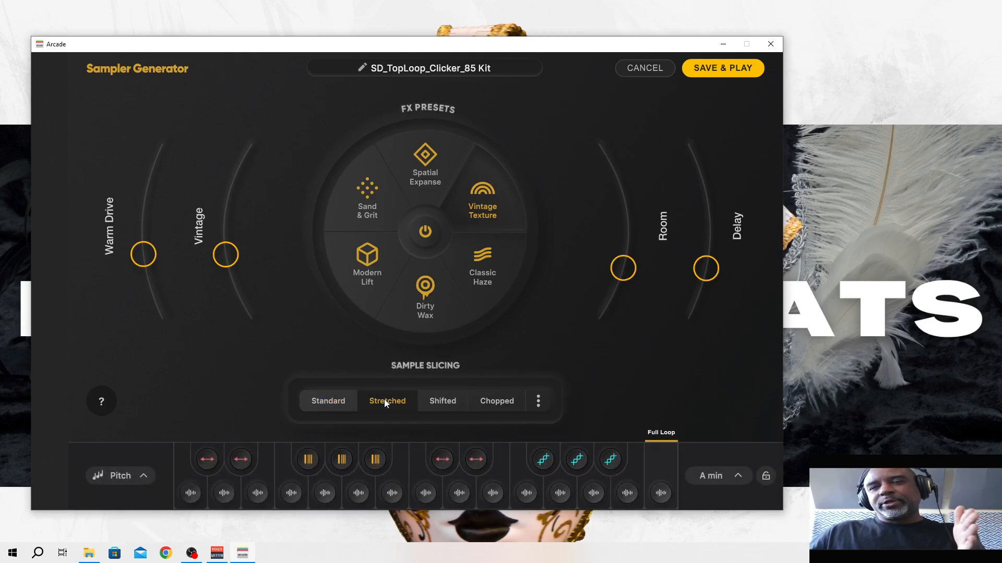
left_click(448, 400)
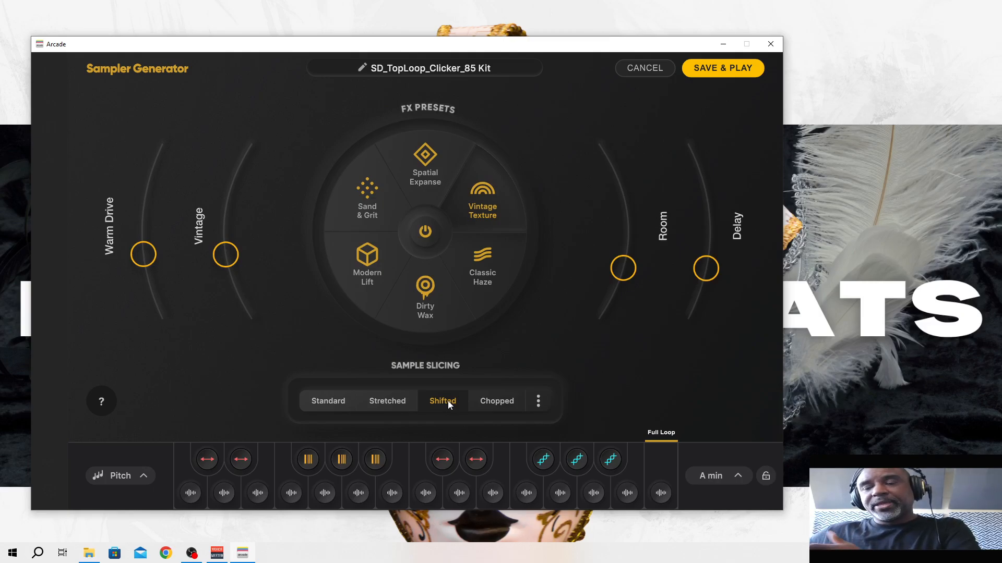
left_click(490, 406)
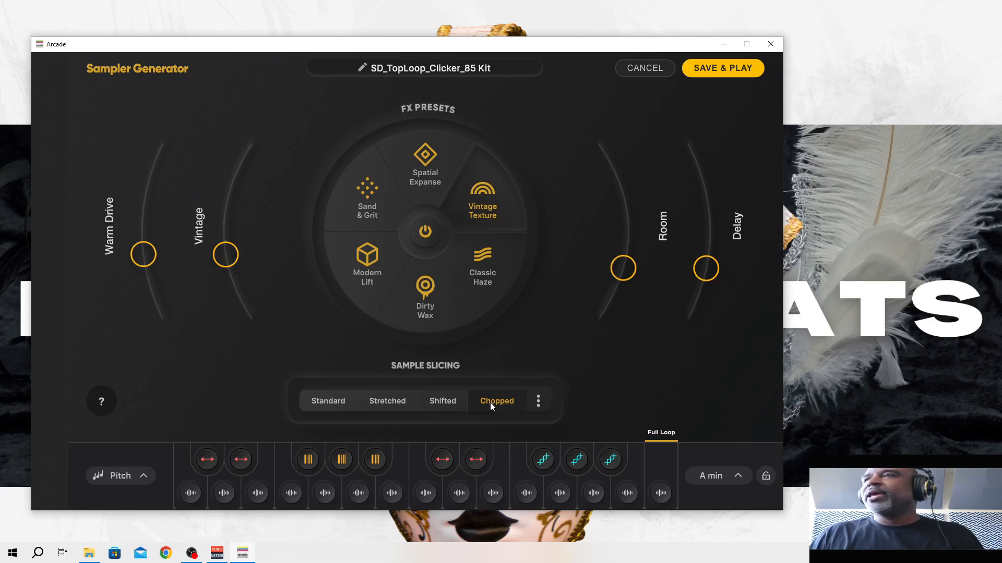
left_click(334, 402)
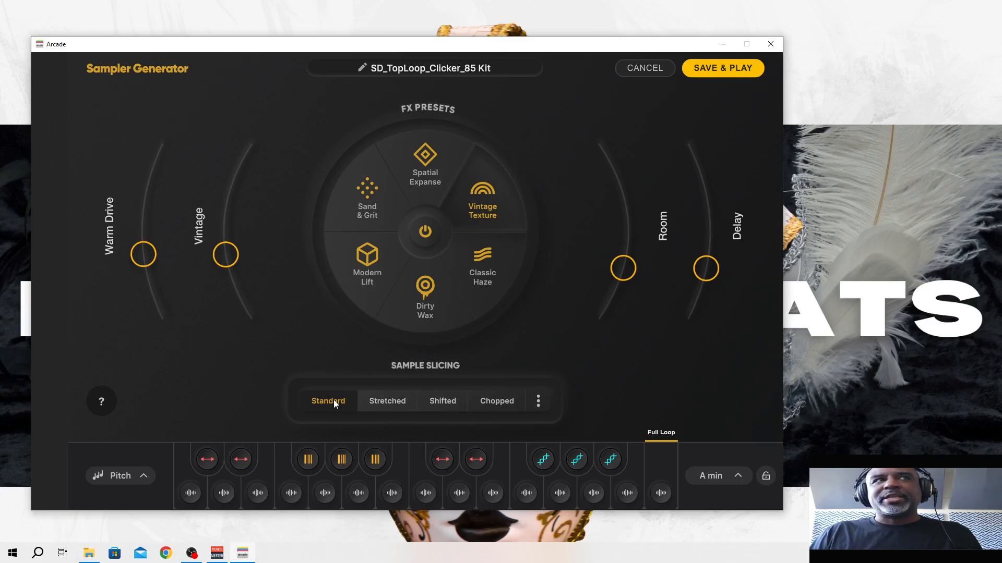
left_click(191, 493)
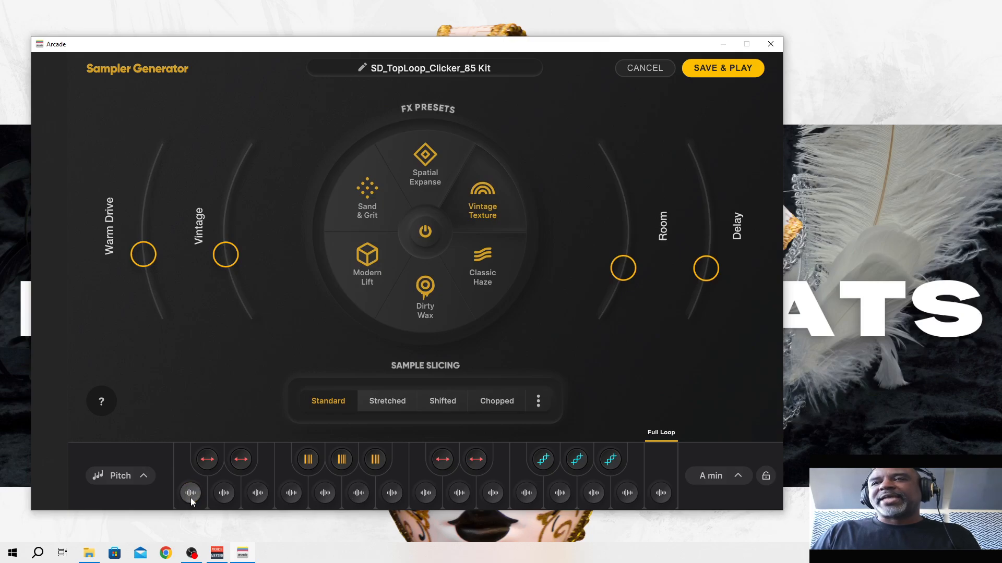
left_click(191, 493)
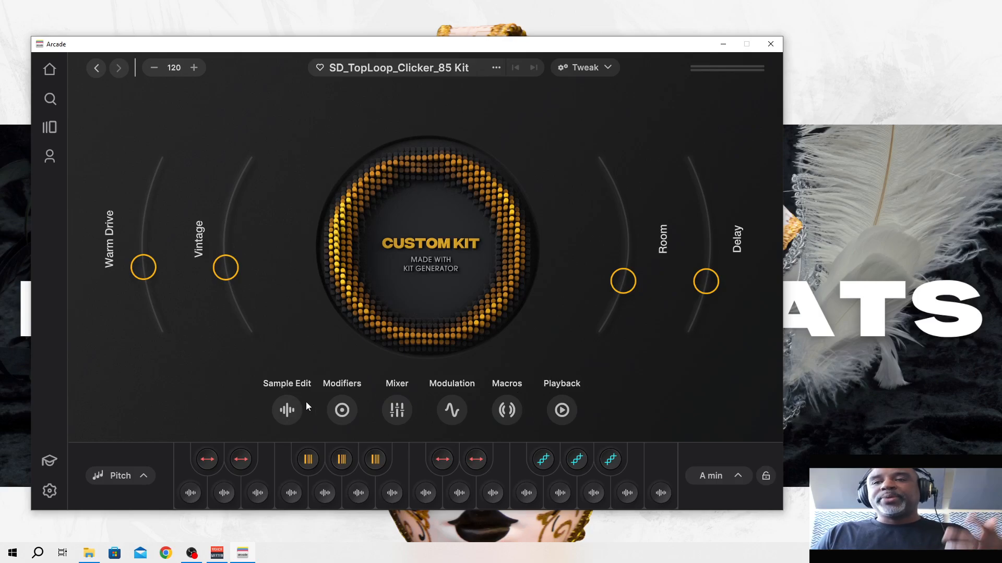
- Open the kit's sample editor and turn off looping for the slices on keys G3, B4 and A4
left_click(287, 409)
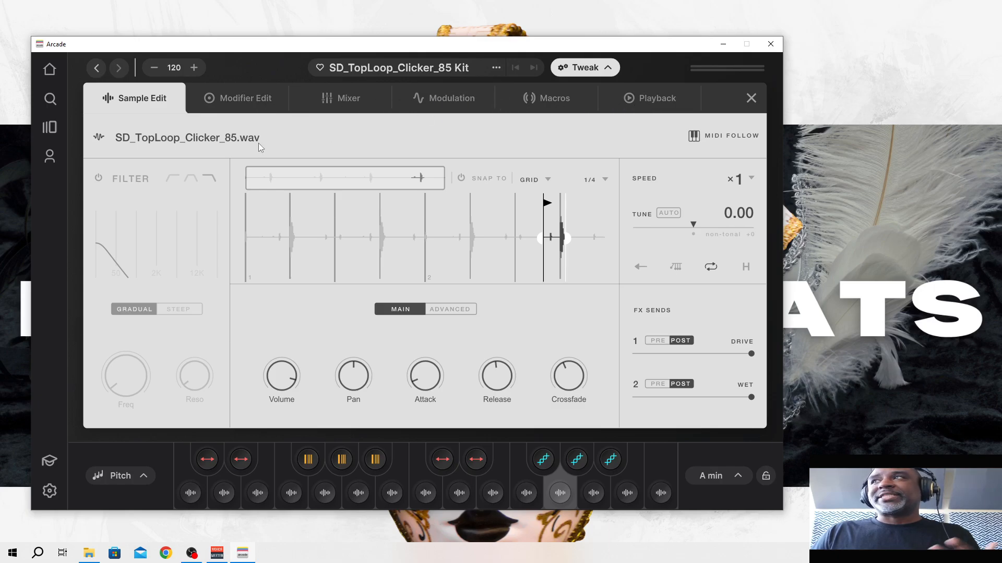
left_click(705, 271)
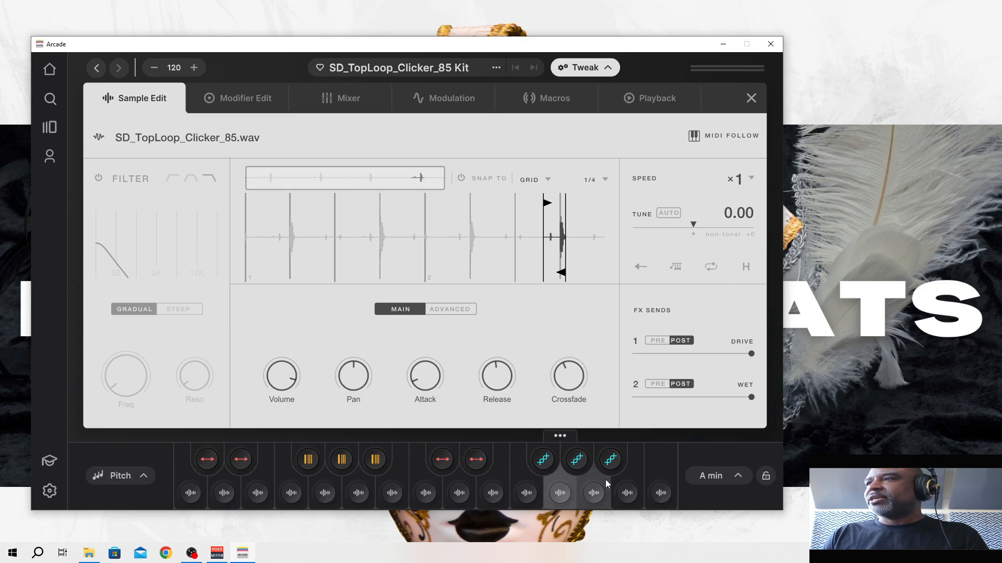
left_click(635, 478)
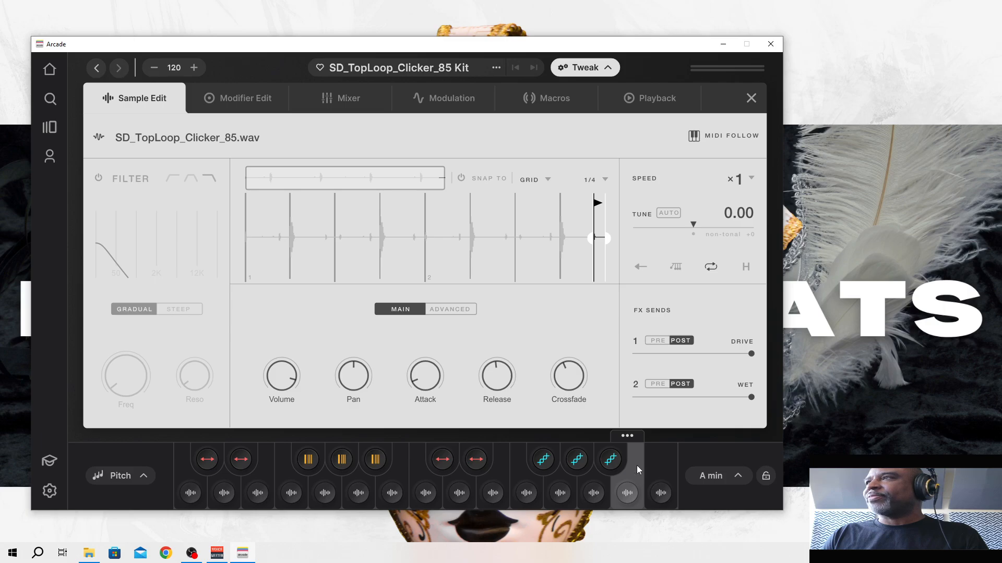
left_click(591, 477)
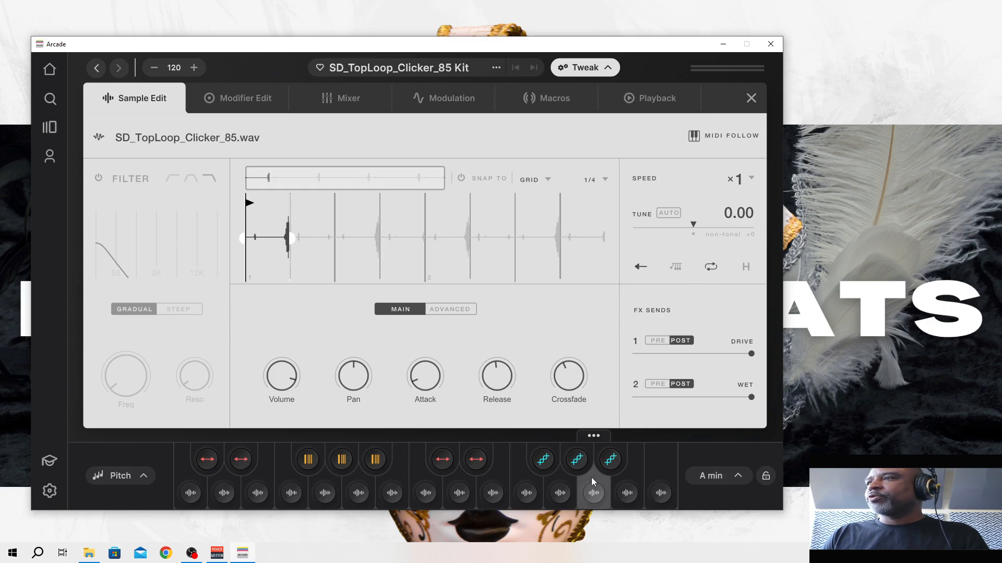
left_click(711, 267)
- Turn off looping for the slices on keys F3, E3 and D3
left_click(559, 472)
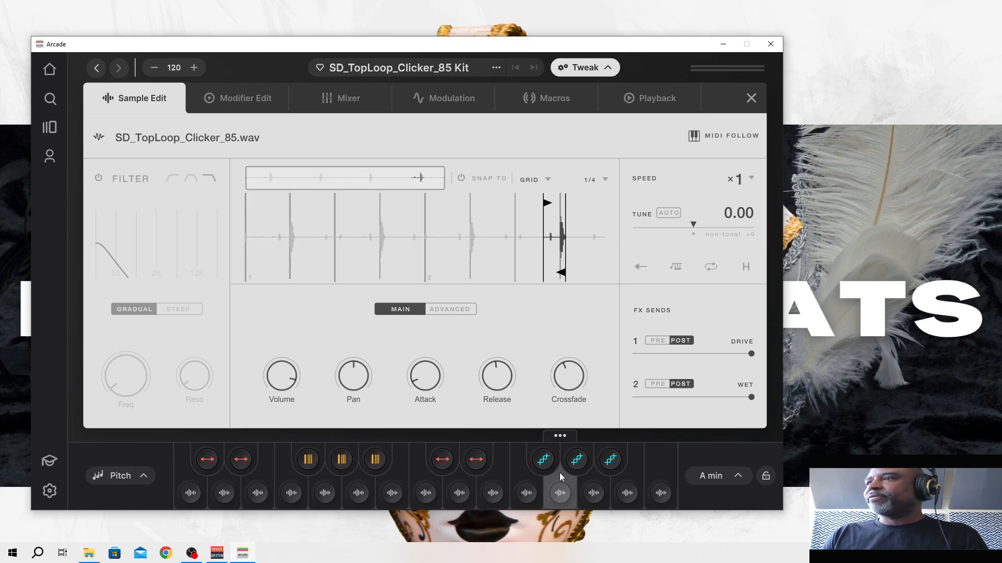
left_click(514, 473)
left_click(711, 268)
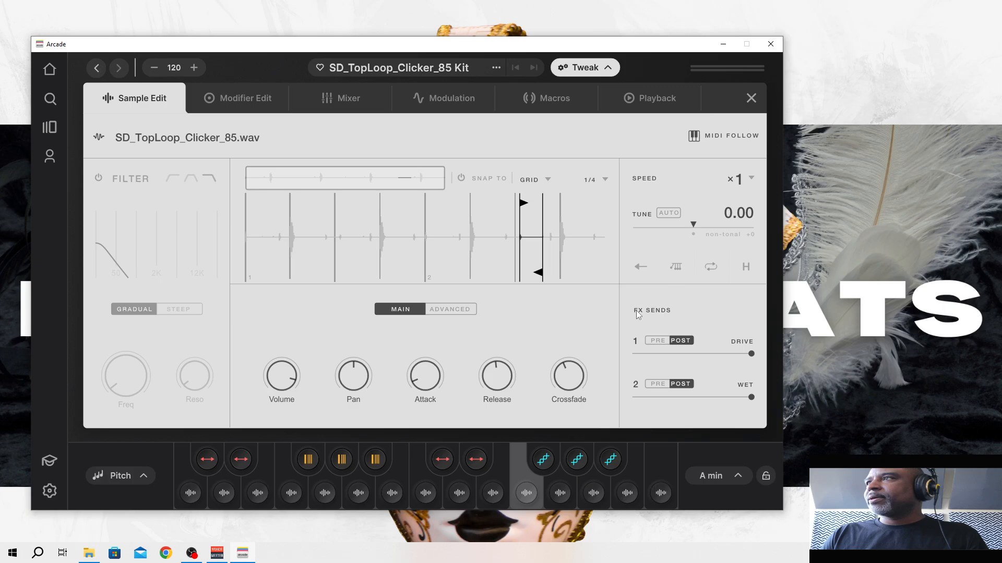
left_click(501, 463)
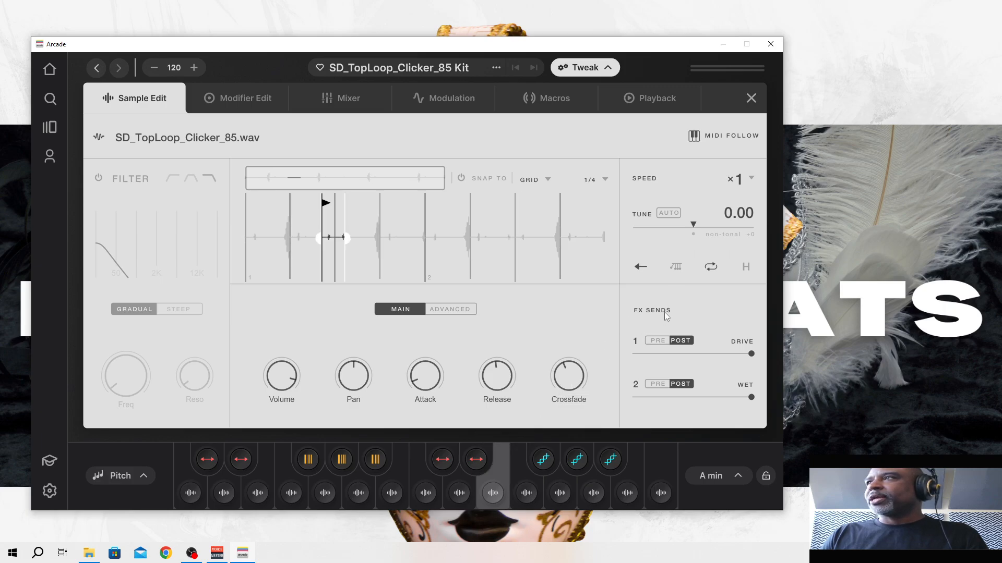
left_click(462, 474)
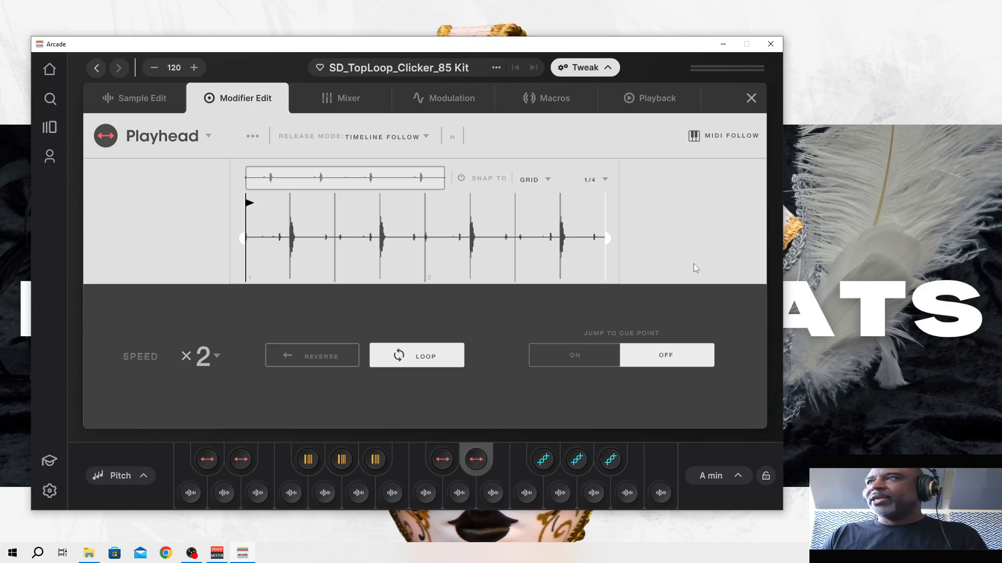
left_click(460, 477)
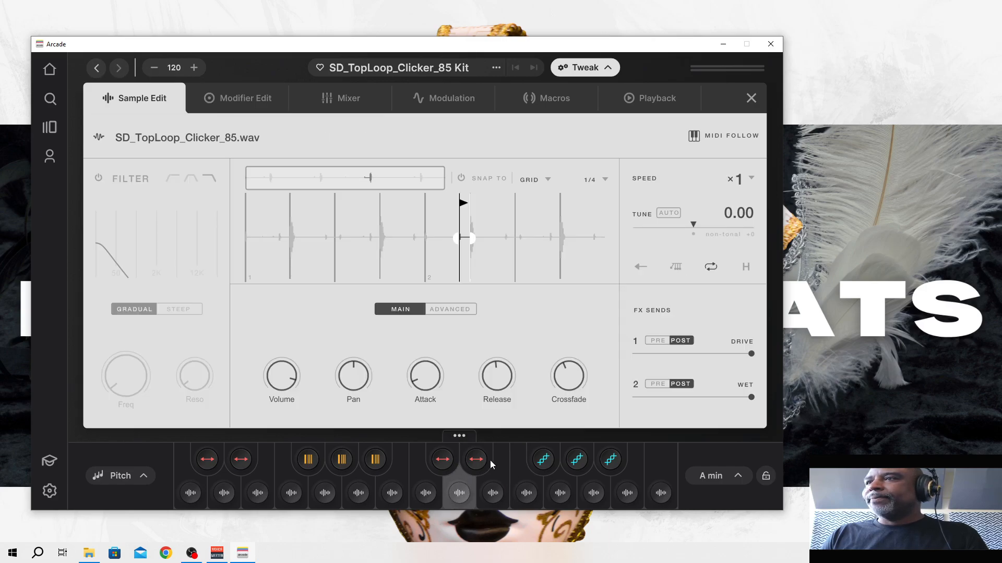
left_click(709, 269)
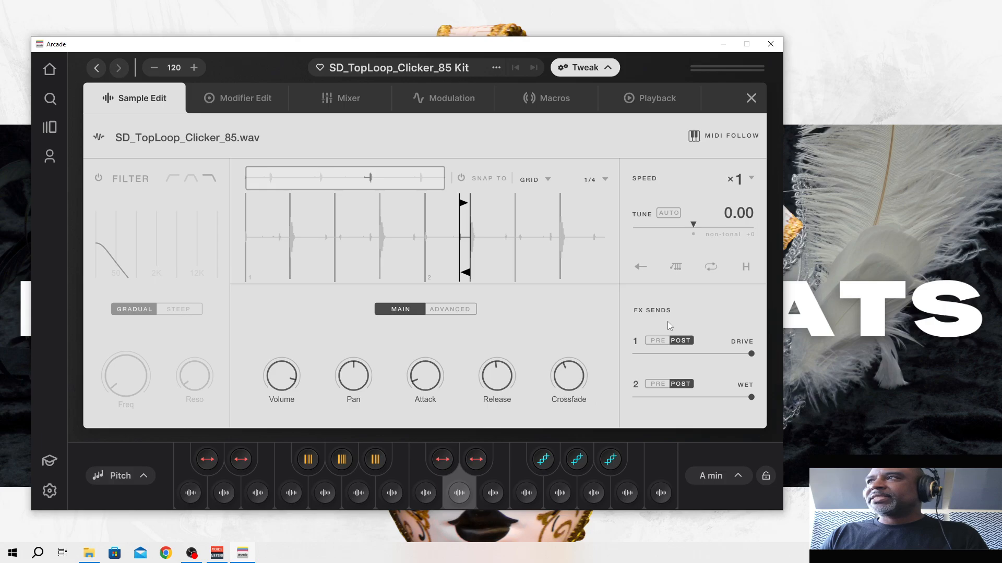
- Turn off looping for the slices on keys C3, B3, A3, G2, F2 and E2
left_click(424, 480)
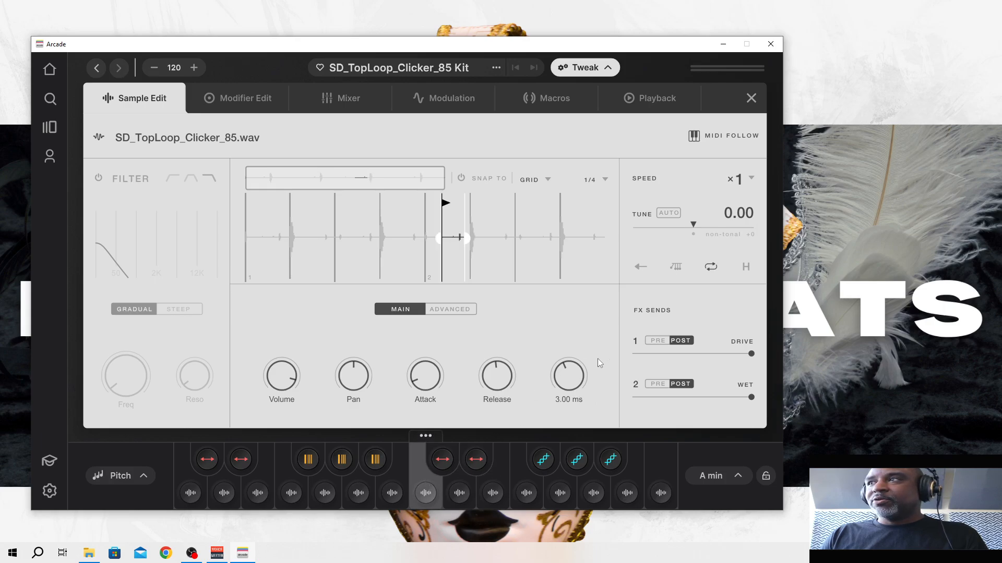
left_click(393, 472)
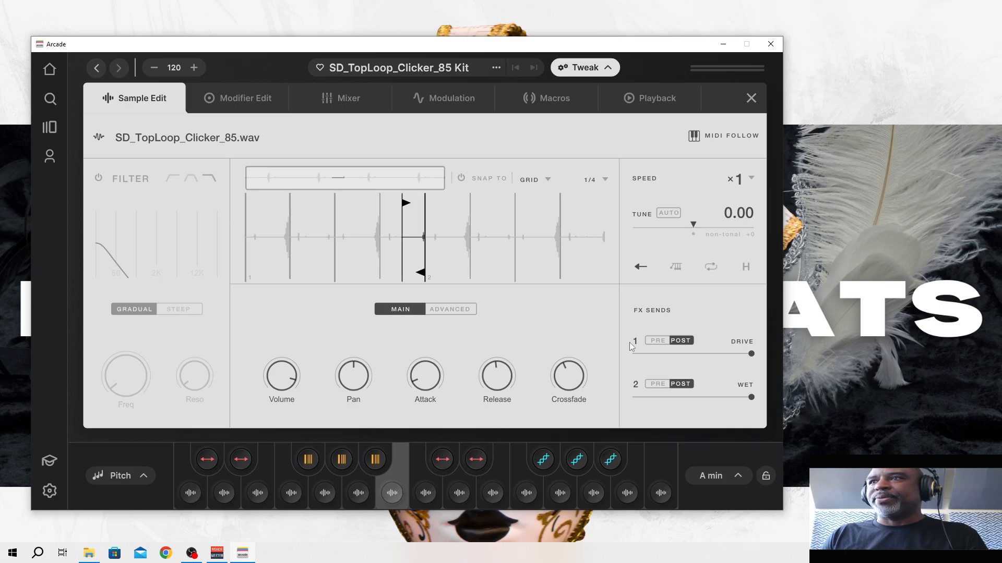
left_click(359, 478)
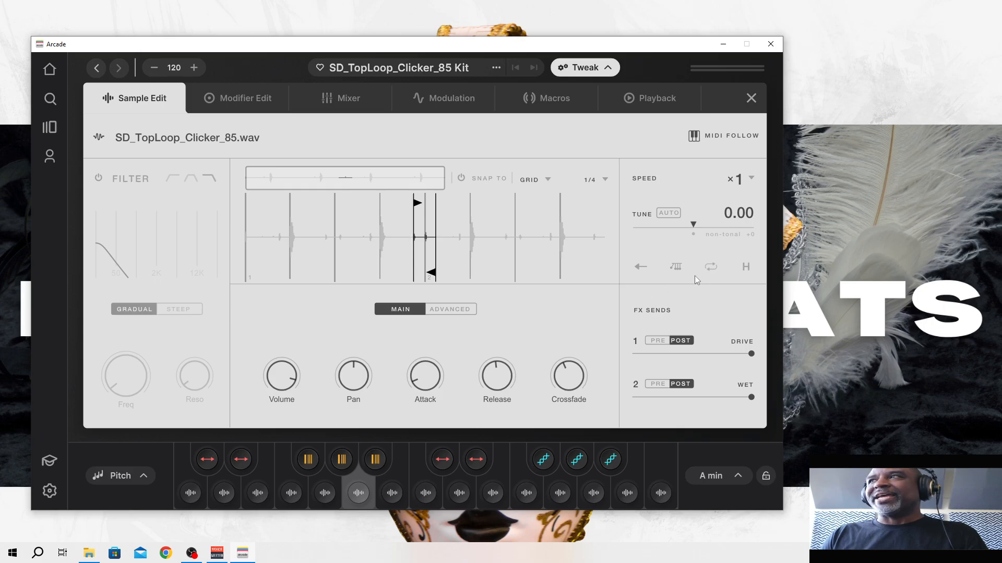
left_click(326, 480)
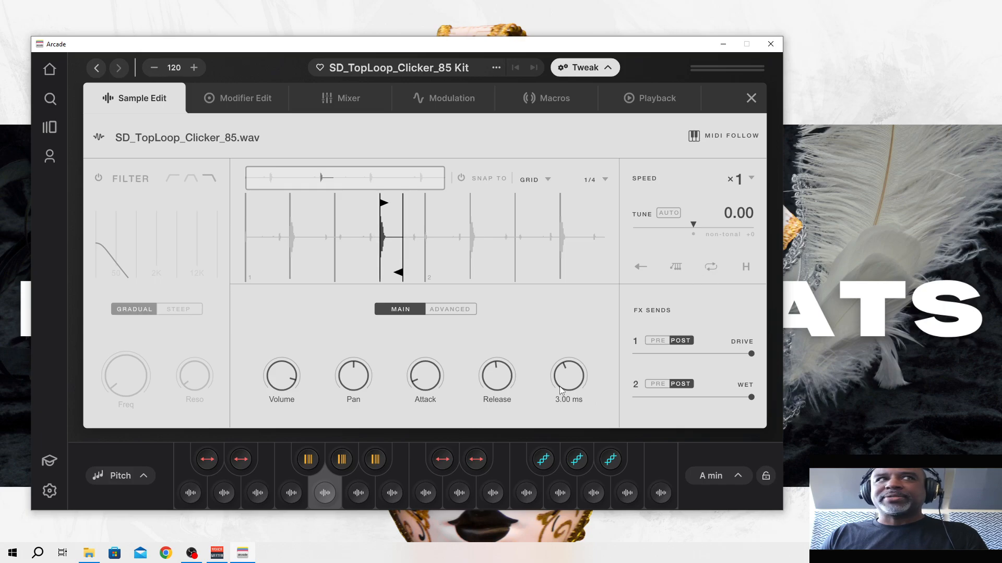
left_click(290, 472)
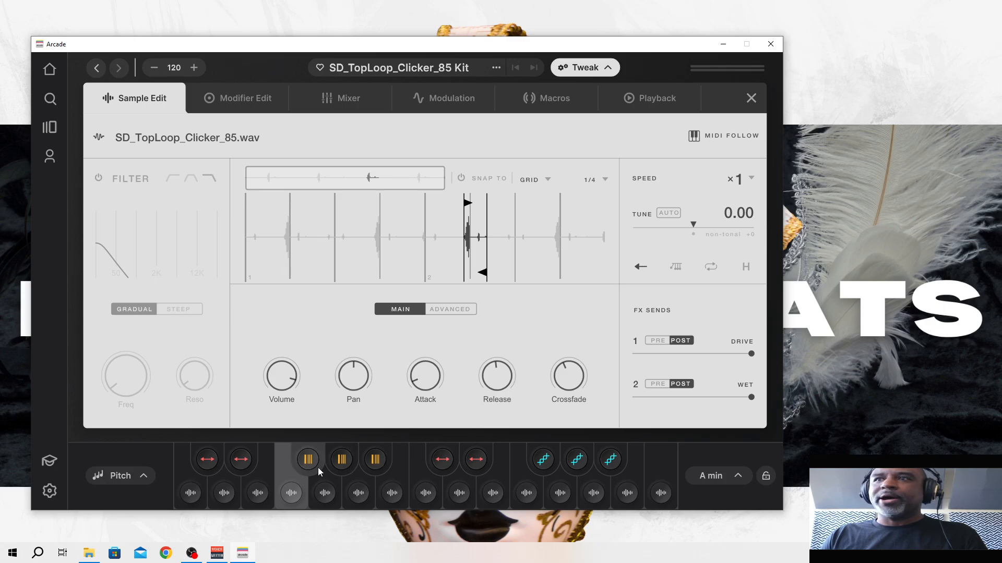
left_click(262, 477)
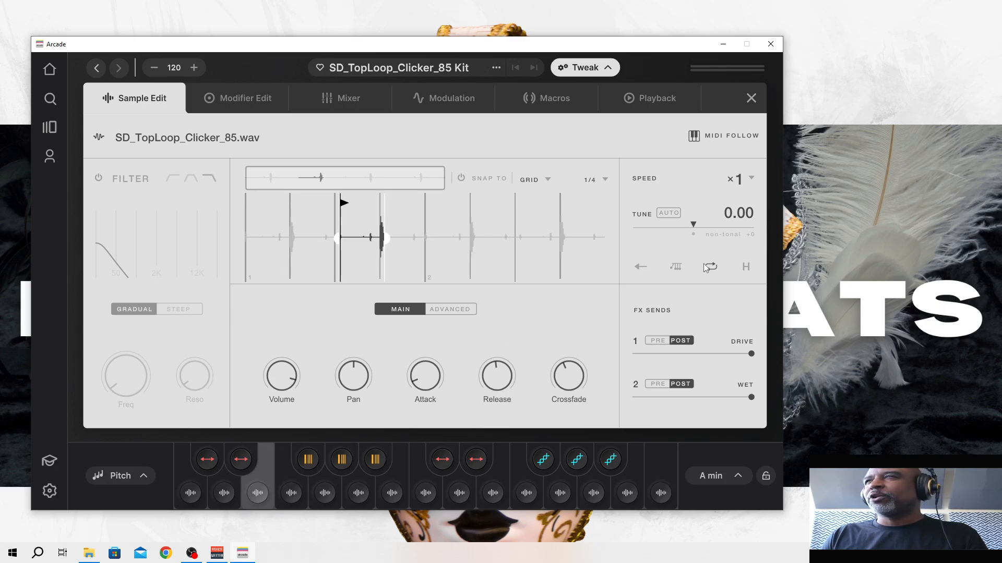
- Turn off looping for the slices on the two lowest keys, D2 and C2
left_click(219, 477)
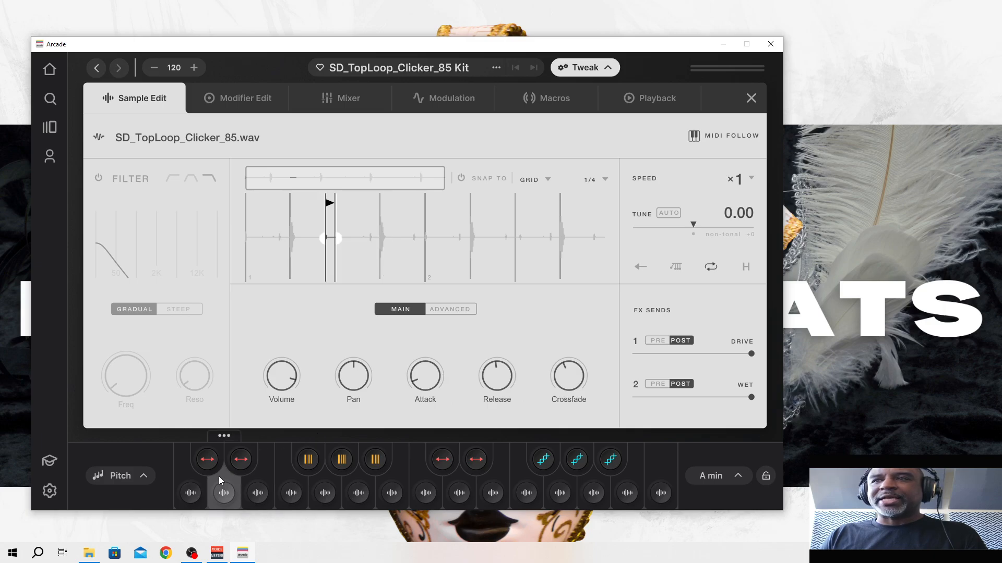
left_click(708, 270)
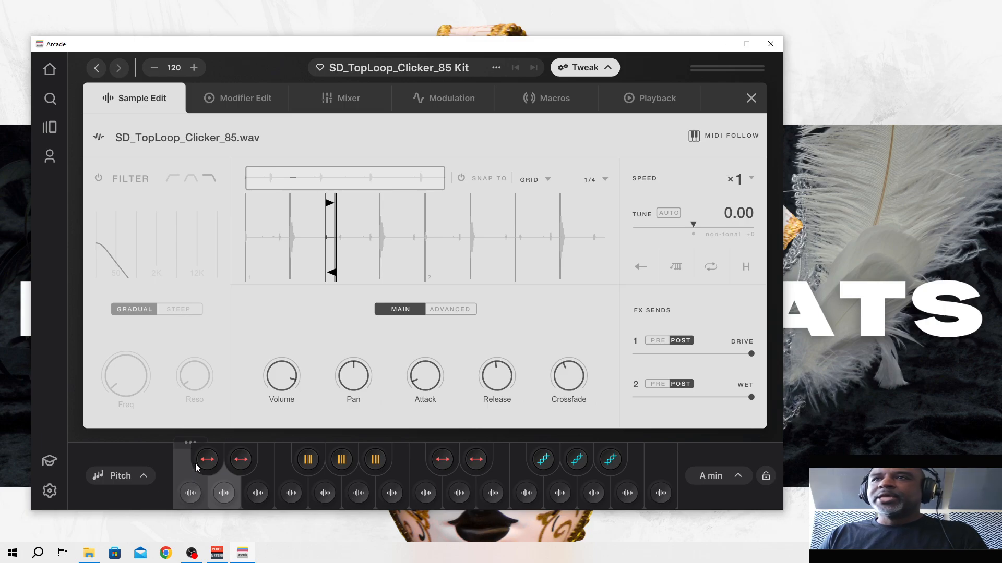
left_click(186, 474)
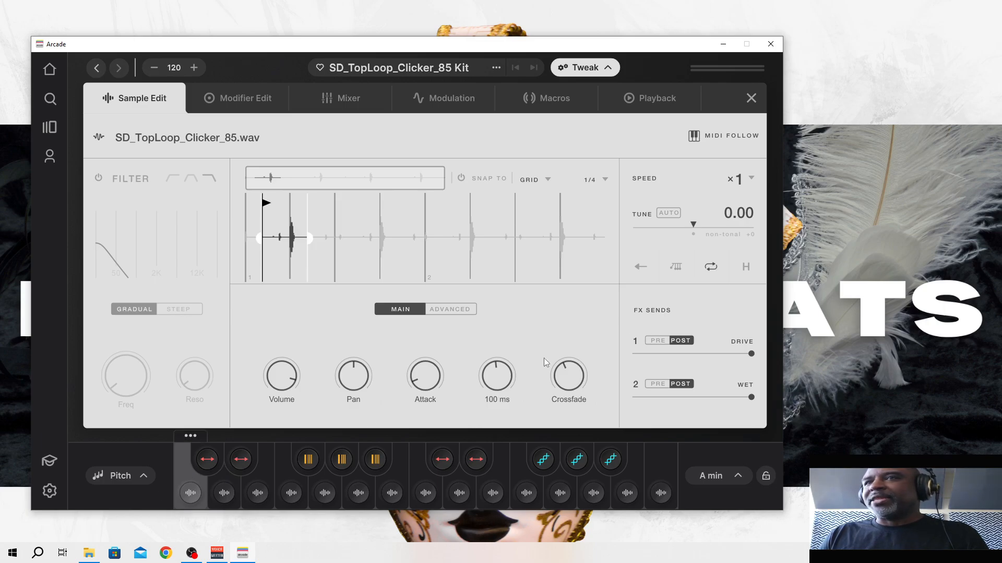
left_click(712, 266)
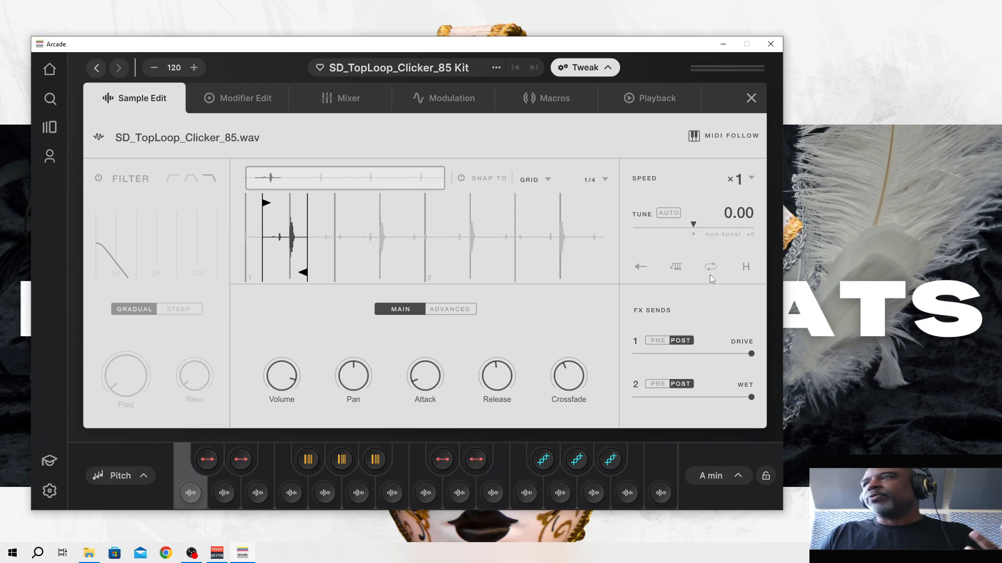
- Audition the full loop on key C4 alongside the first slice on C2
left_click(662, 458)
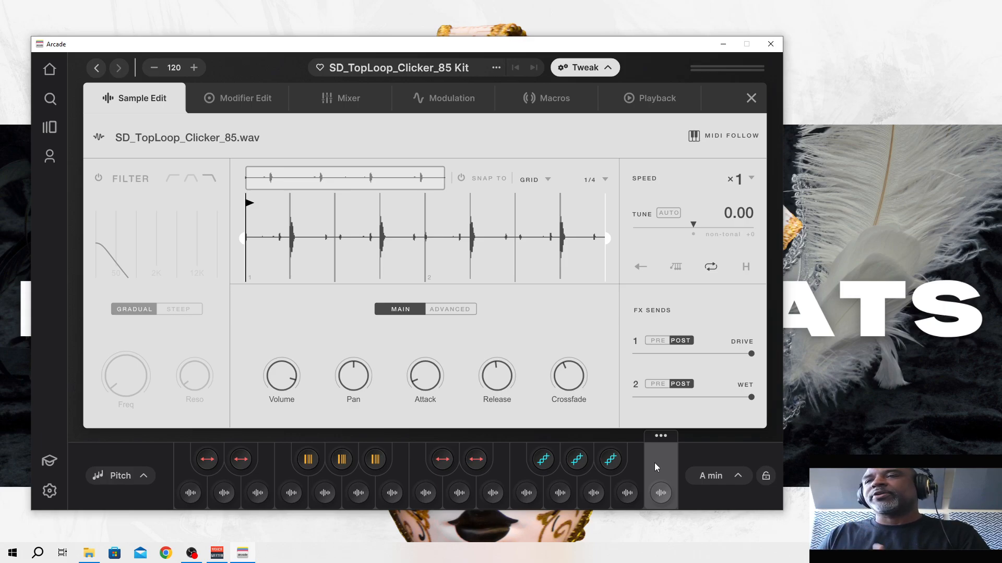
left_click(195, 502)
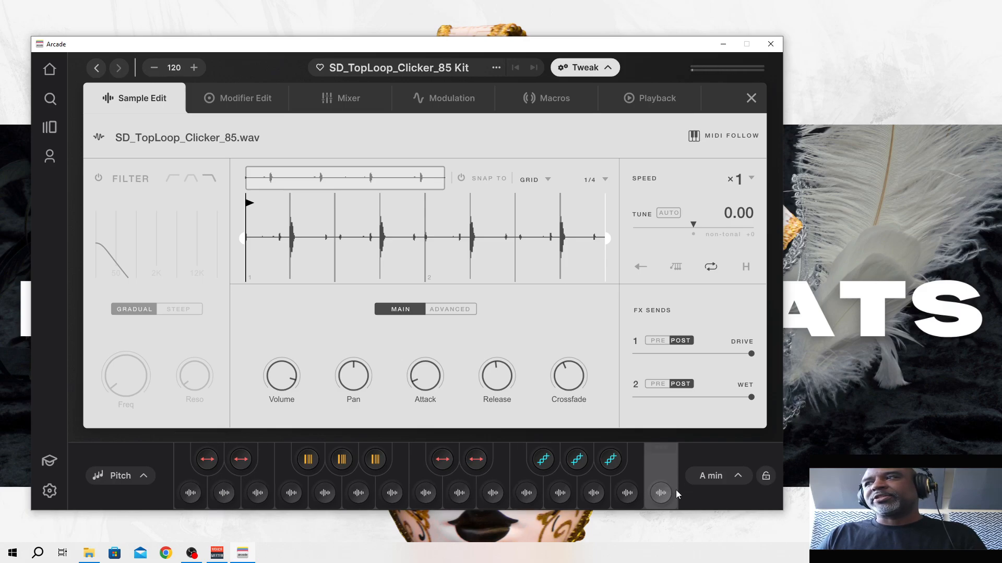
left_click(660, 493)
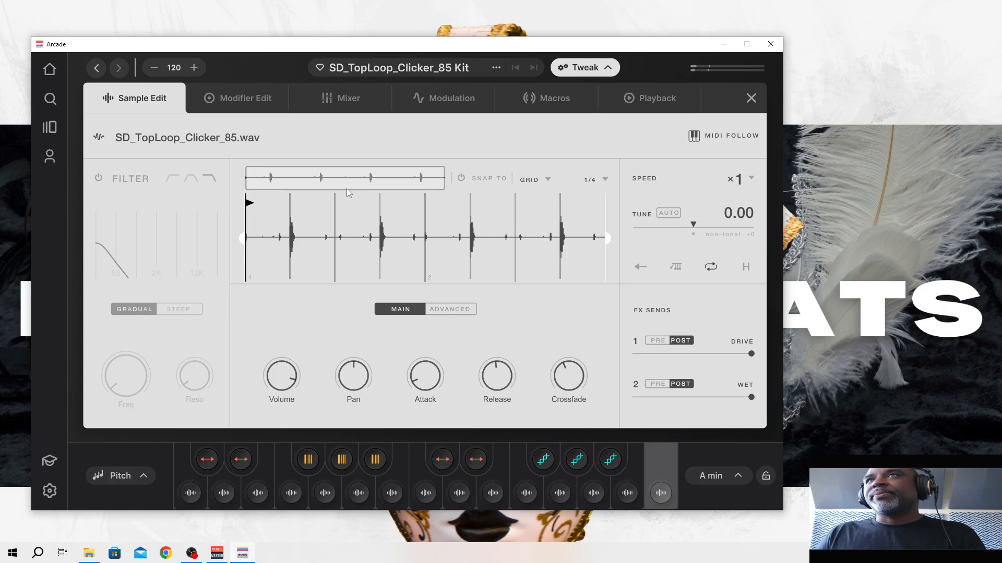
- Switch off the send 2 Reverb and the master Stereo Delay in the mixer, auditioning the full loop on C4
left_click(347, 111)
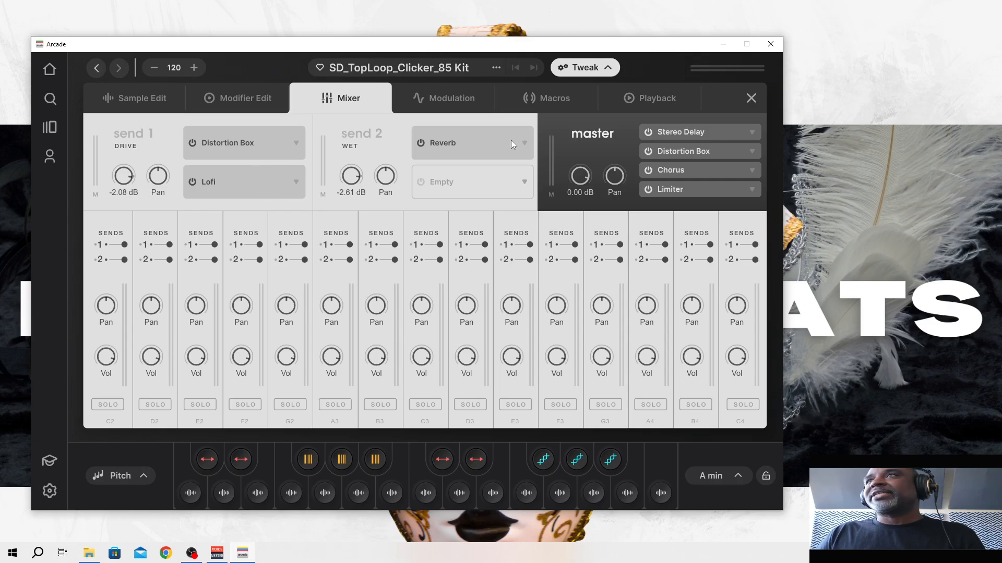
left_click(418, 142)
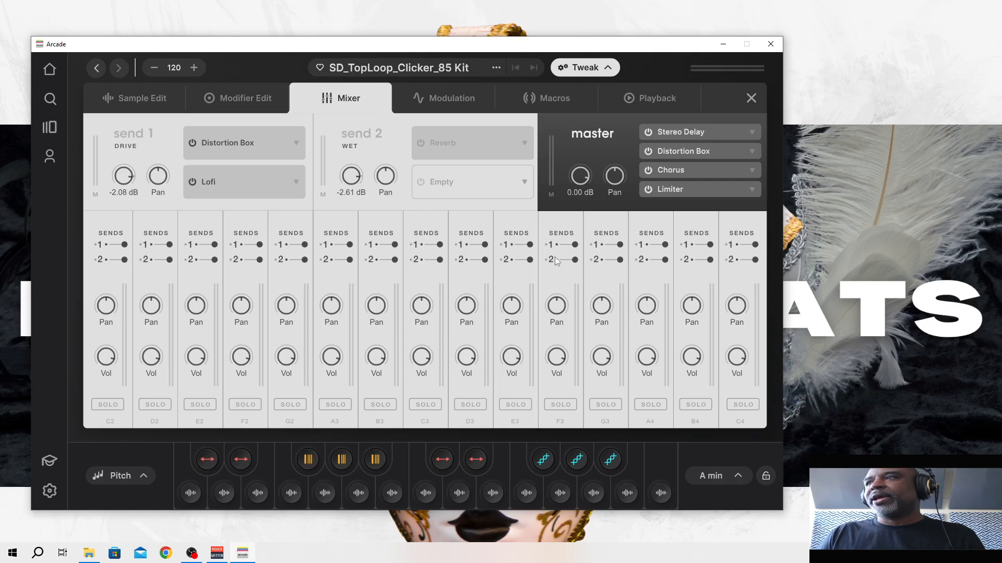
left_click(660, 495)
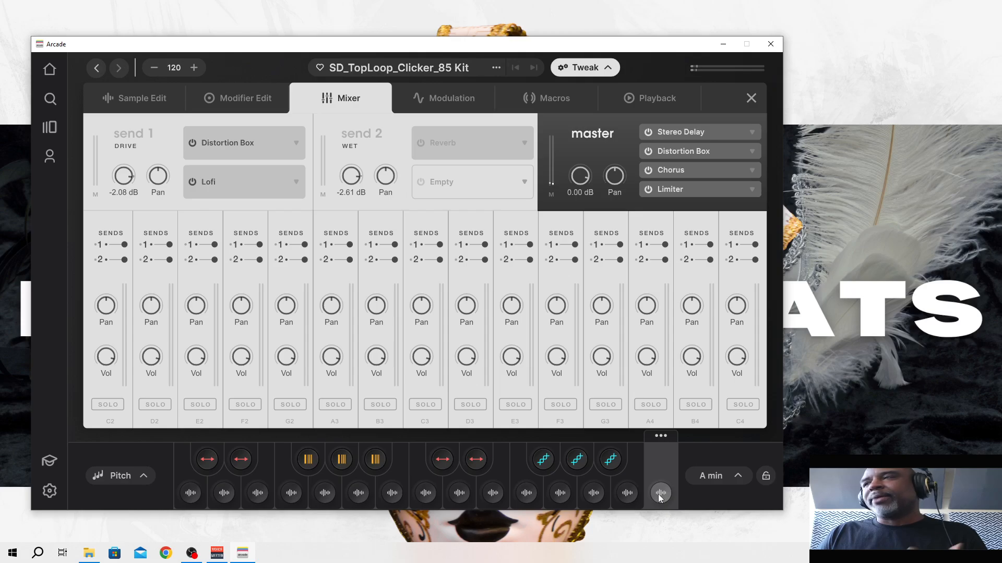
left_click(648, 133)
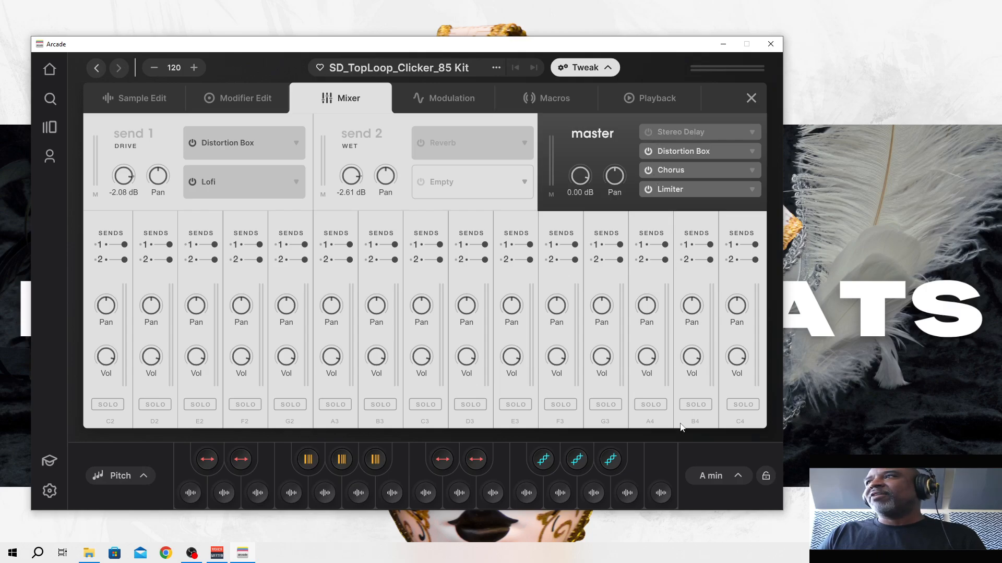
left_click(663, 500)
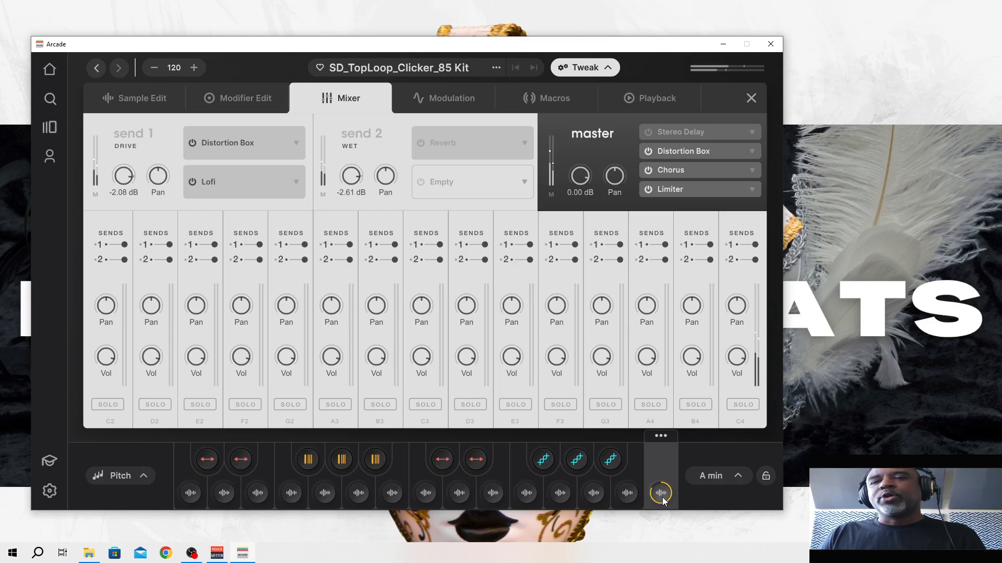
- Stop the full loop on key C4 and audition the individual slices upward from C2 to G2
left_click(662, 500)
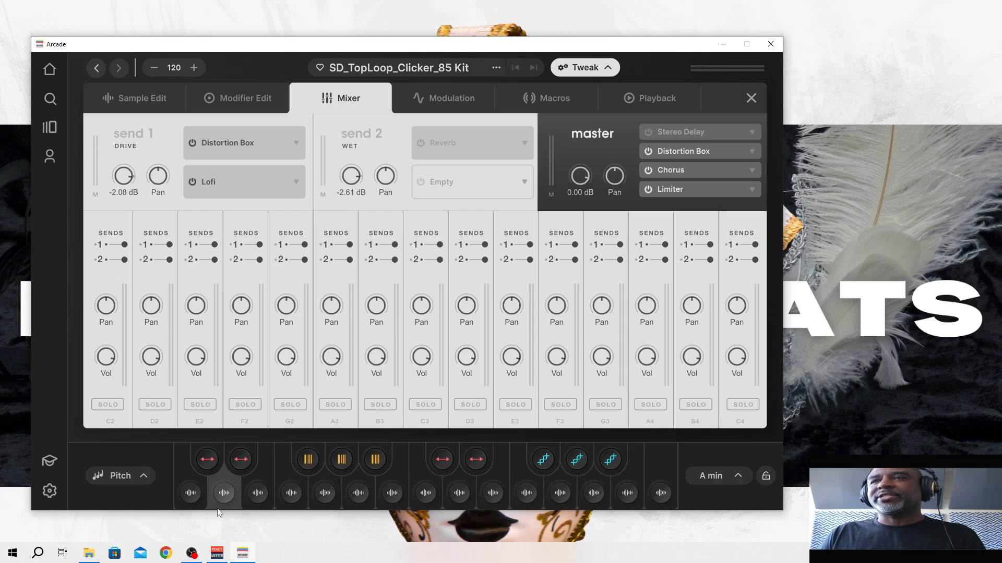
left_click(191, 494)
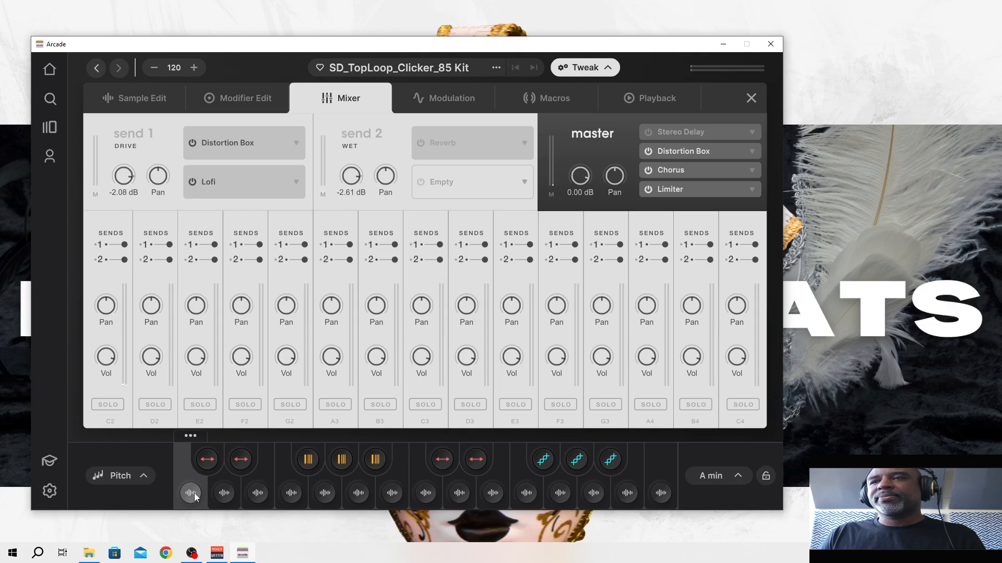
left_click(224, 494)
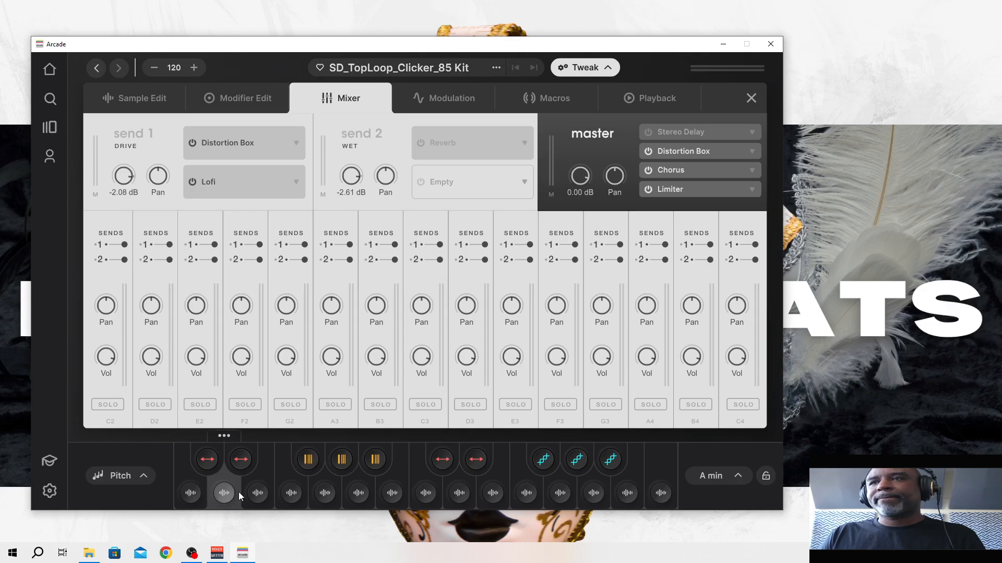
left_click(258, 492)
left_click(291, 494)
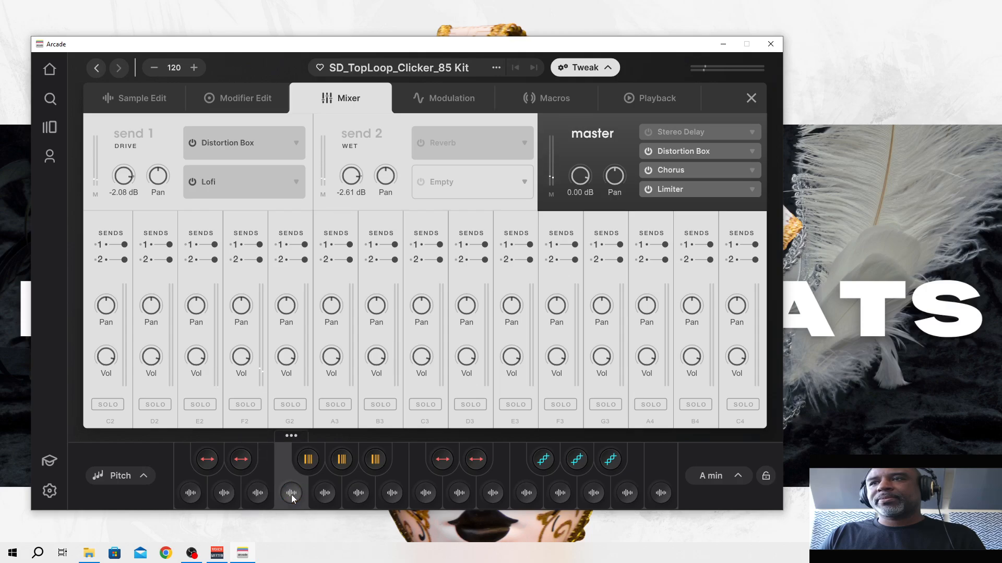
double_click(338, 495)
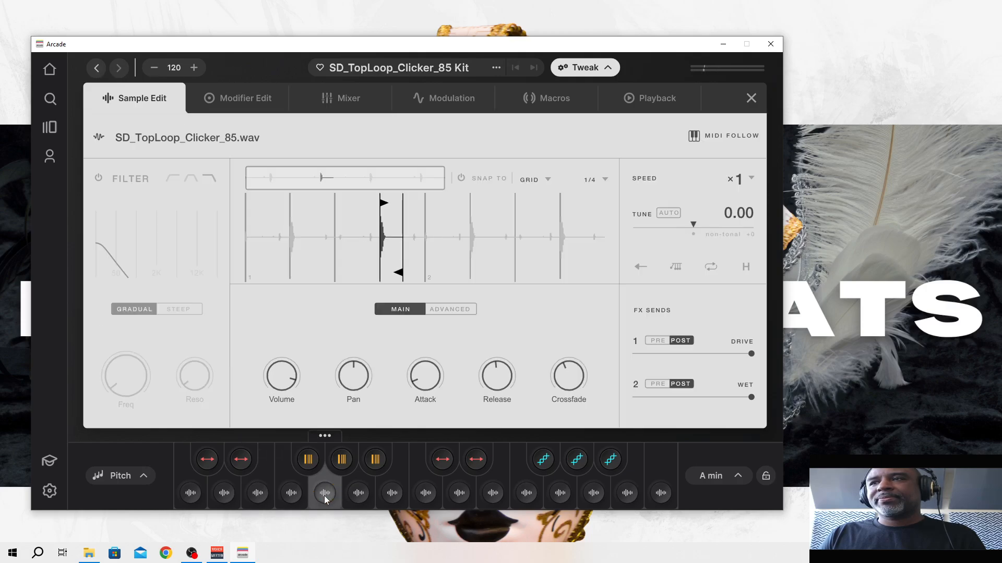
left_click(354, 495)
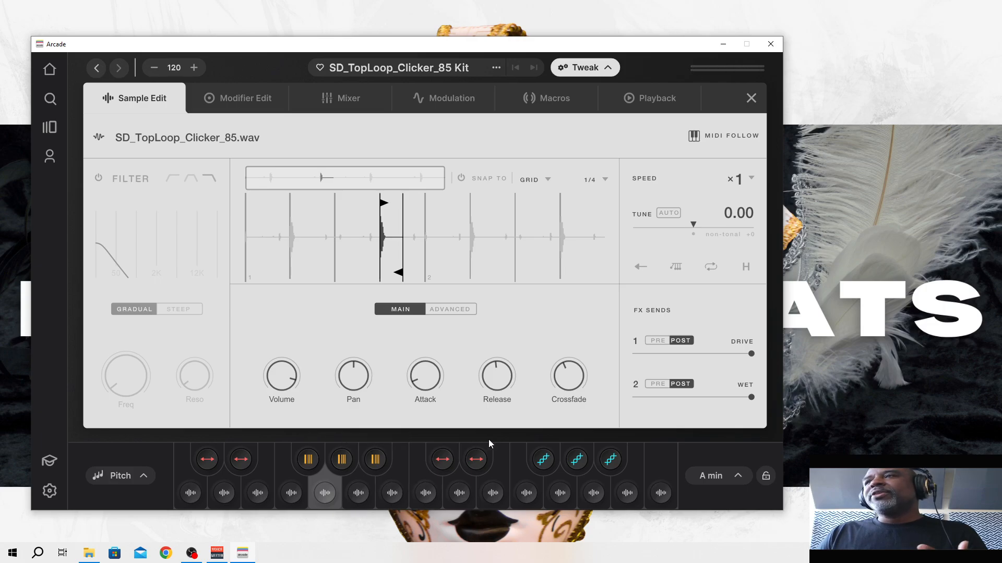
left_click(431, 490)
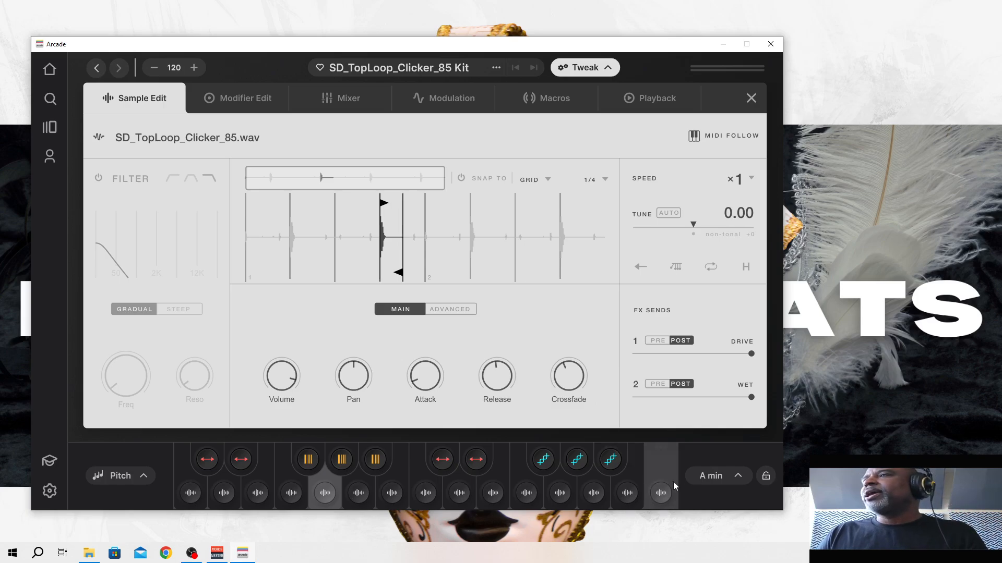
left_click(663, 491)
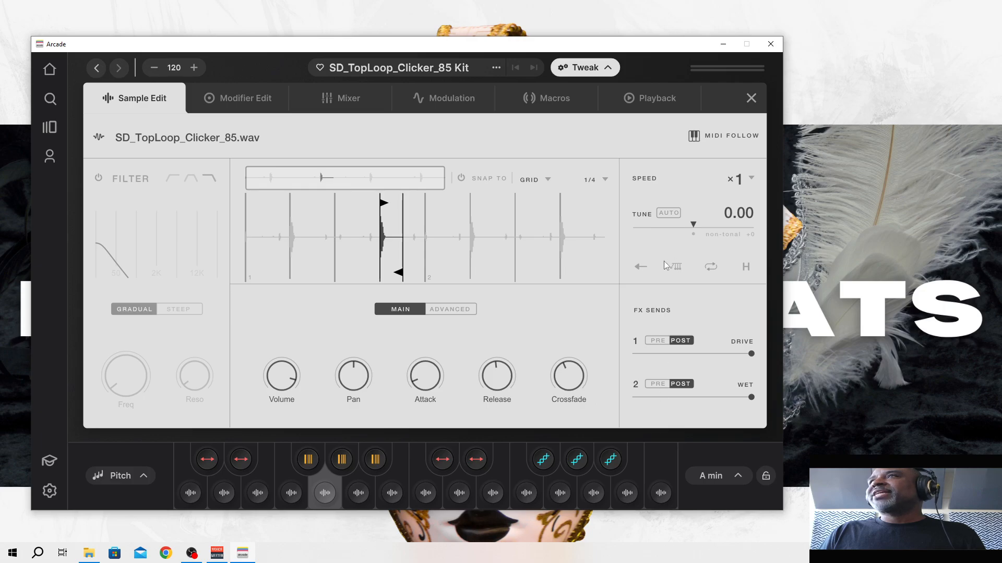
- Close the sample editor and save the SD_TopLoop_Clicker_85 Kit
left_click(752, 98)
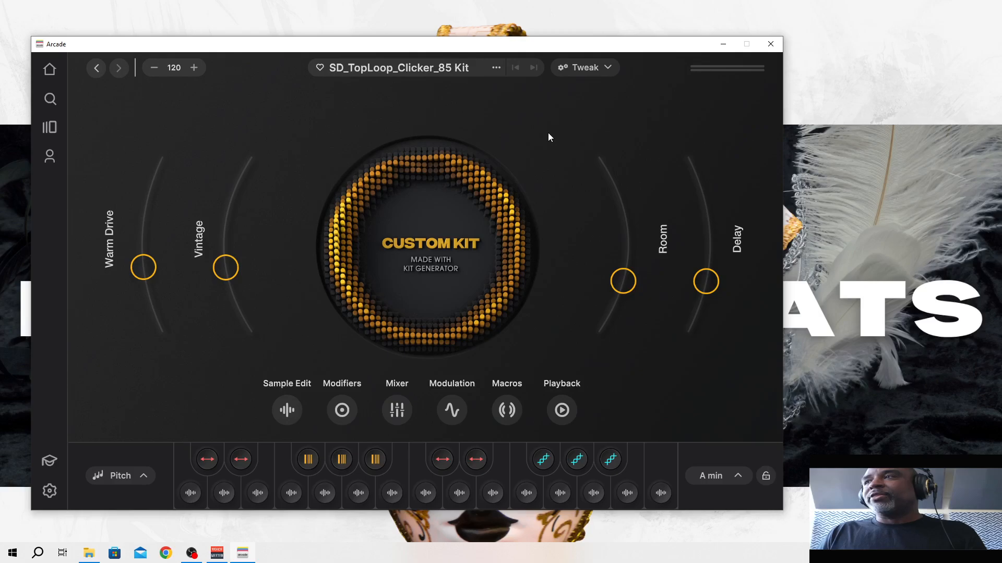
left_click(497, 70)
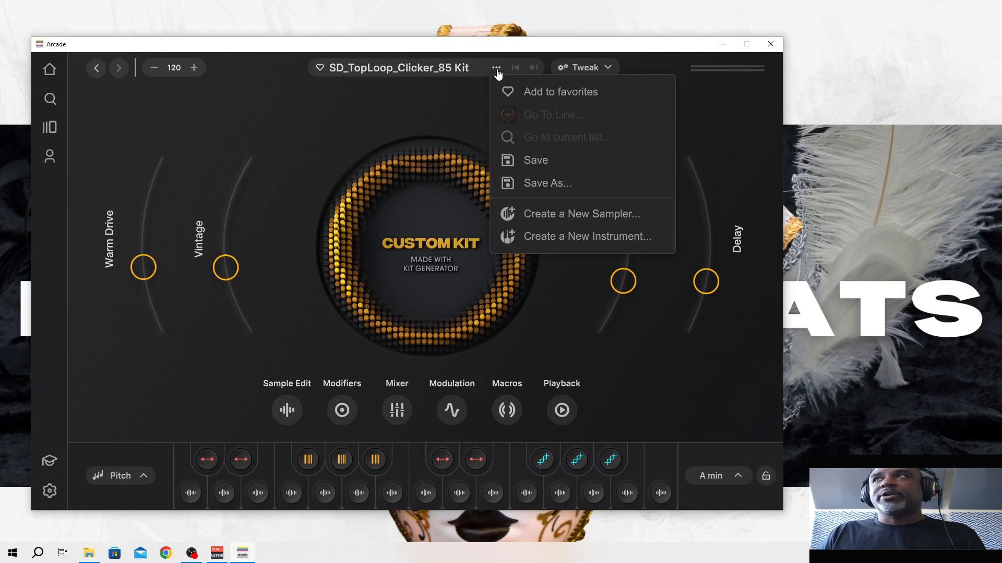
left_click(546, 165)
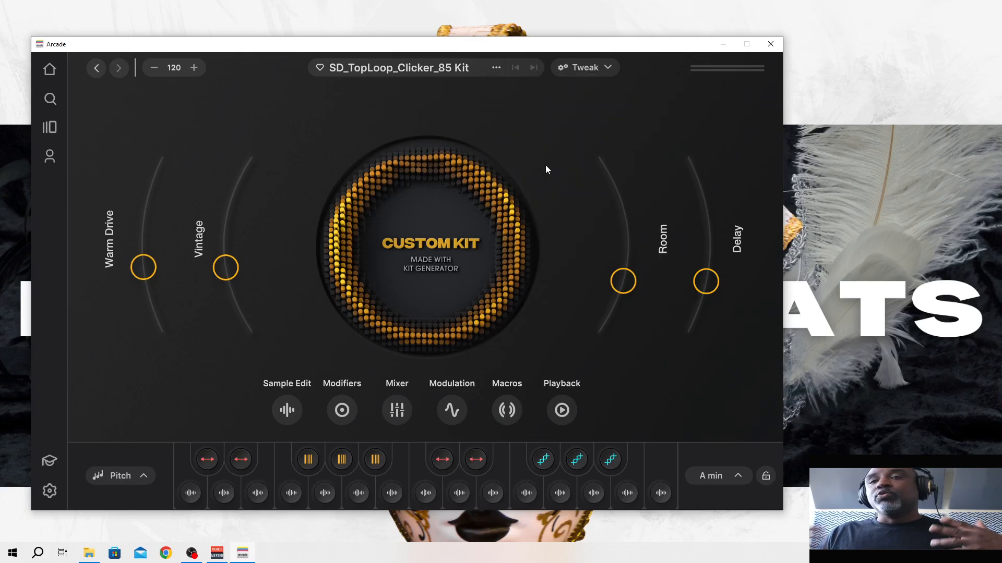